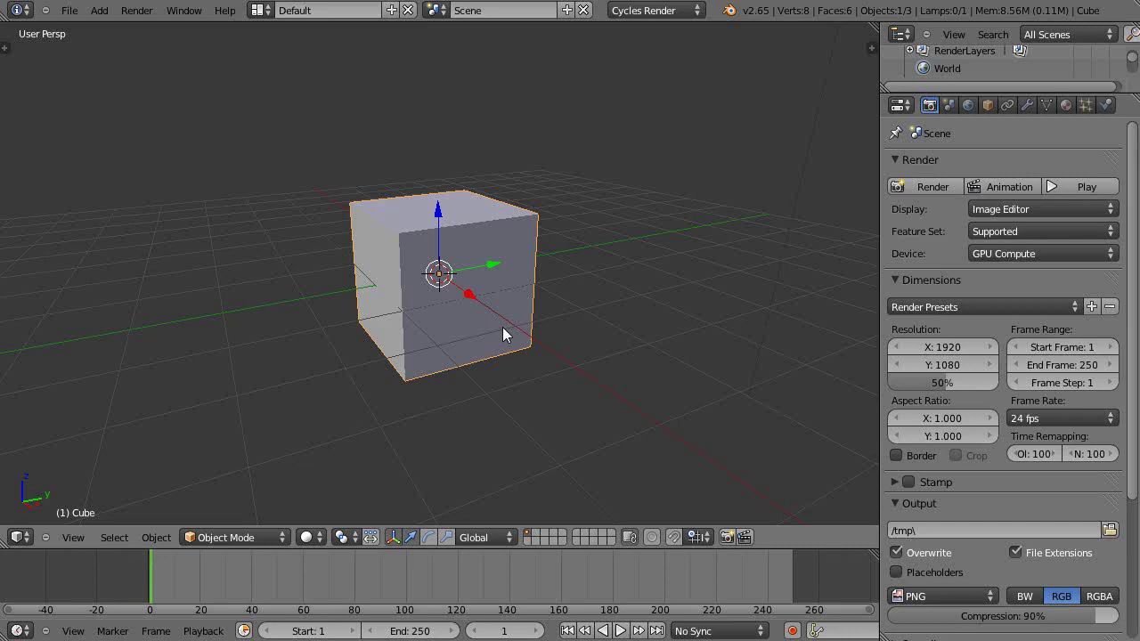
- Place the 3D cursor on the grid just right of the cube and zoom out
left_click(592, 274)
scroll(599, 300, "down", 3)
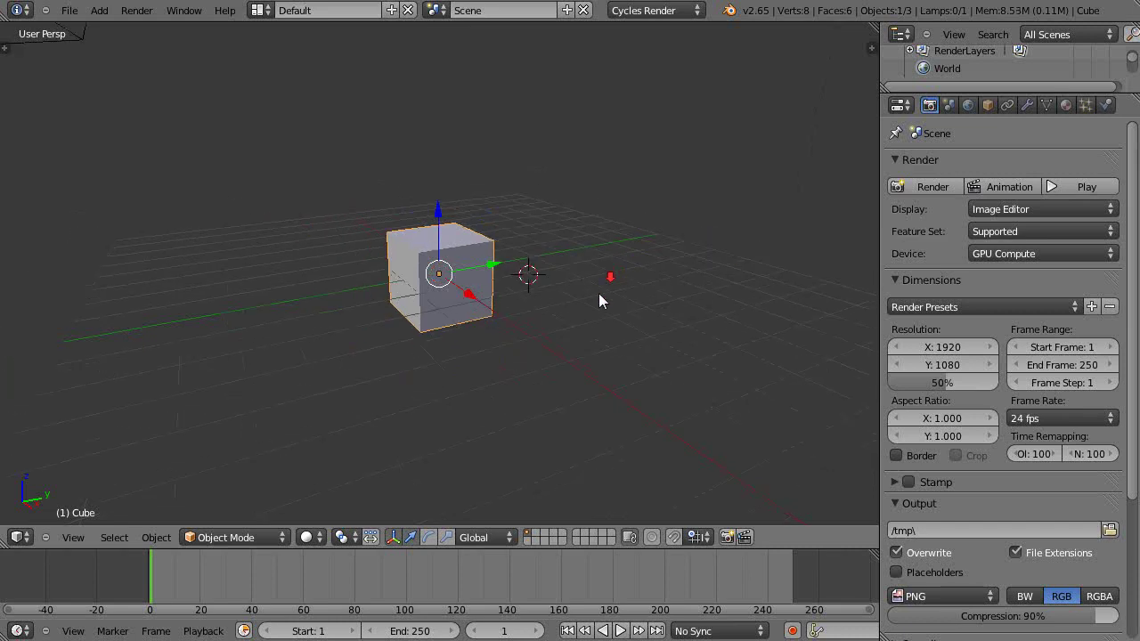
- Add a plane at the world centre and scale it up 15 times
key("shift+s")
left_click(455, 367)
key("shift+a")
mouse_move(452, 370)
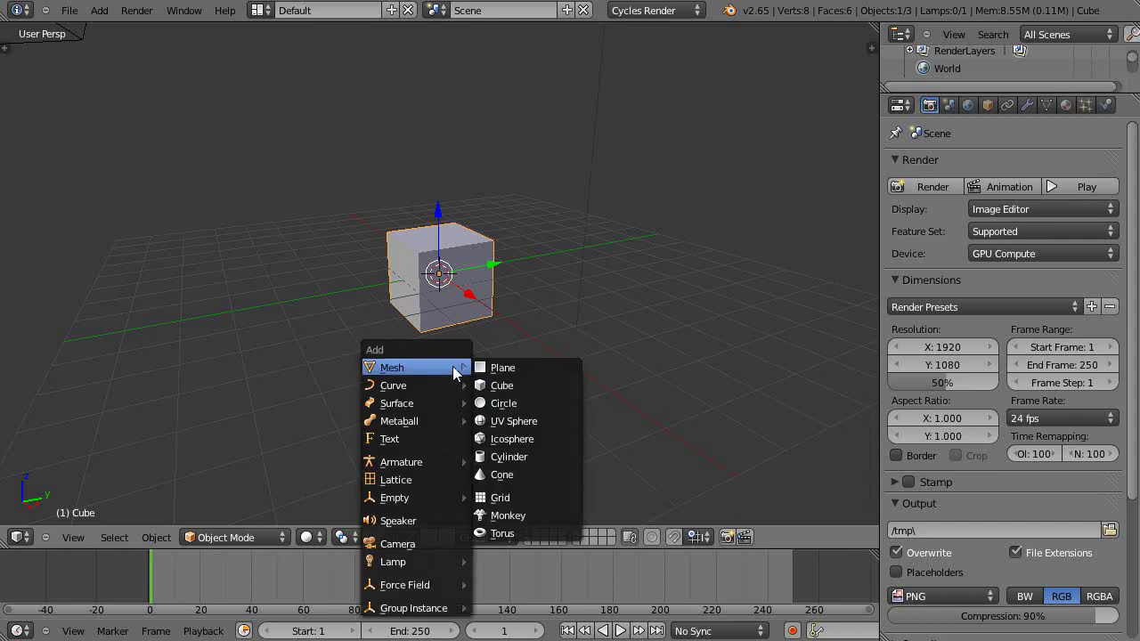
left_click(522, 369)
type("s")
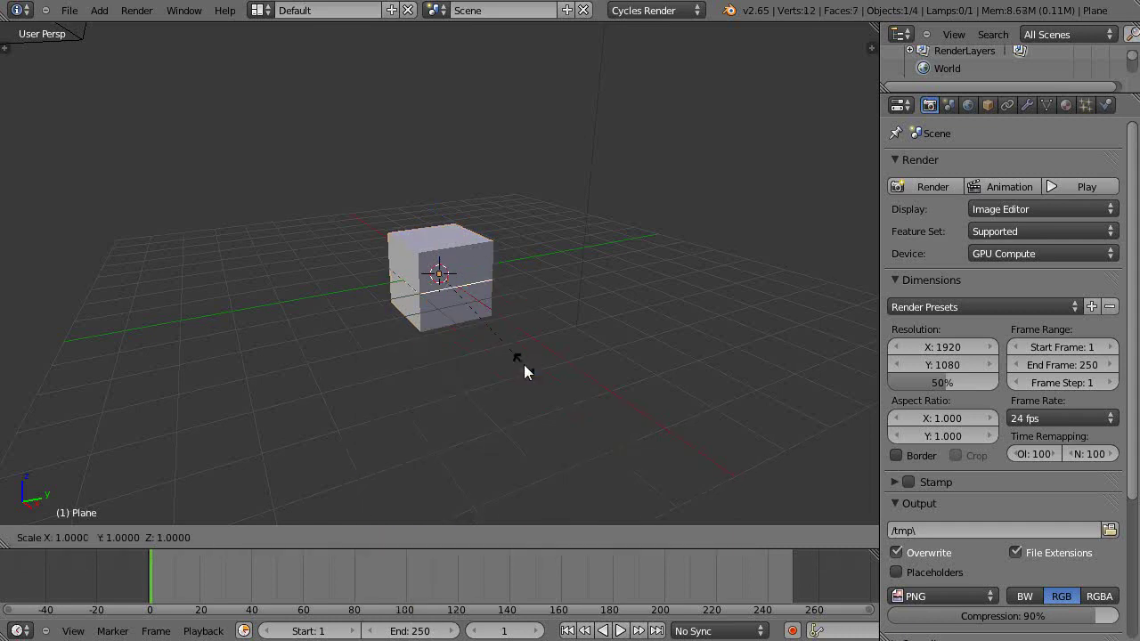
type("15")
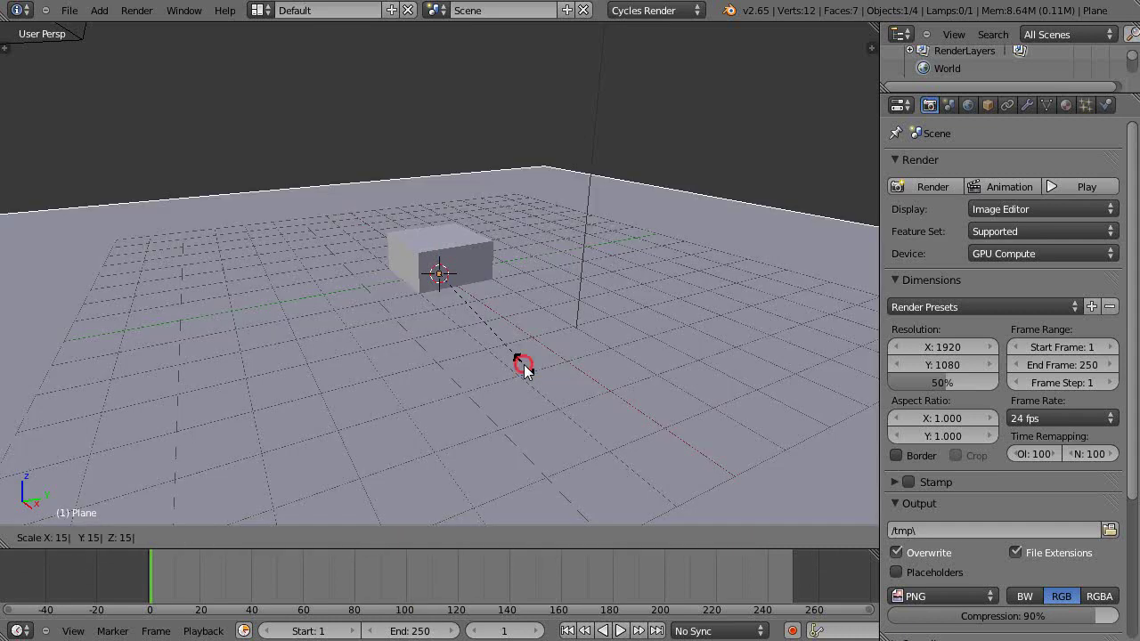
key("Return")
- Raise the cube so it rests on the plane and adjust its size
right_click(454, 270)
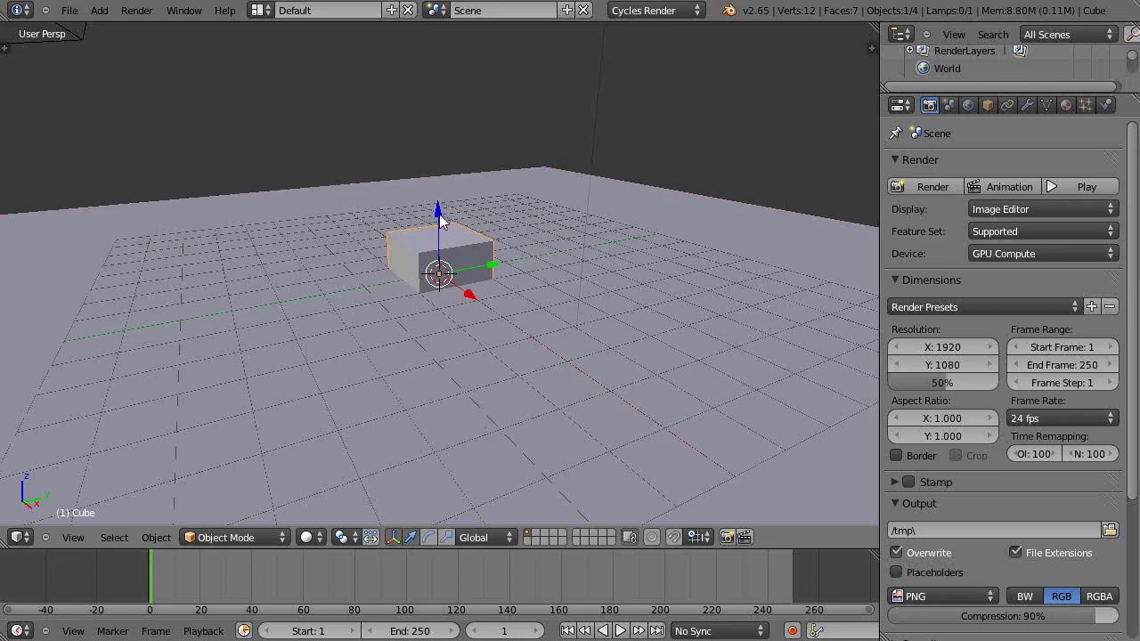
left_click_drag(439, 216, 442, 168)
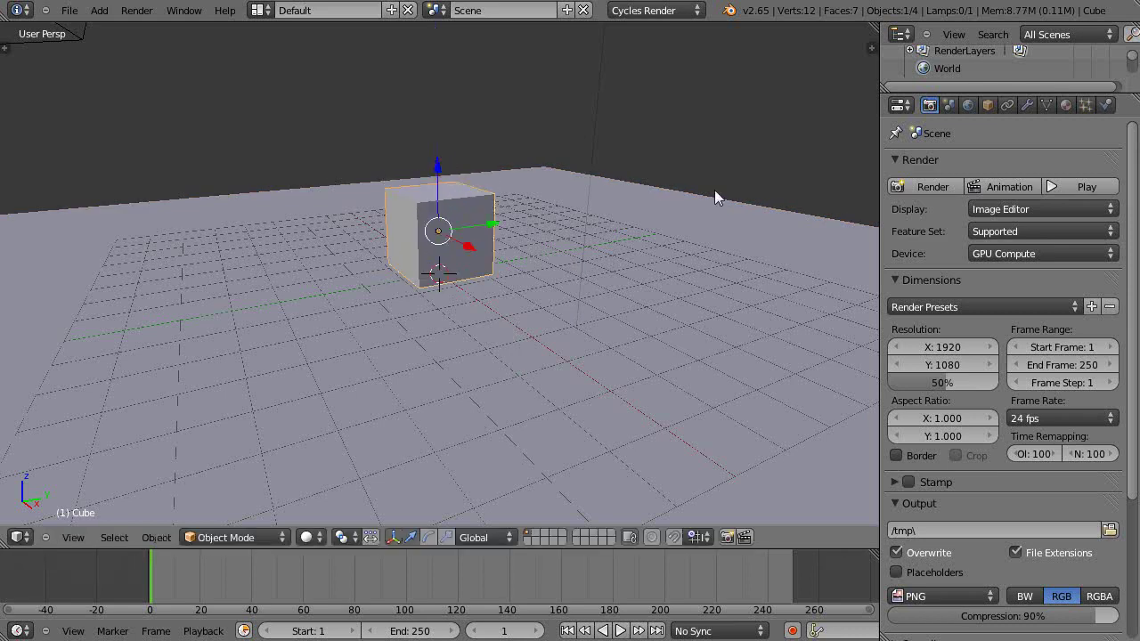
key("s")
left_click(656, 224)
scroll(574, 387, "up", 2)
scroll(574, 387, "down", 2)
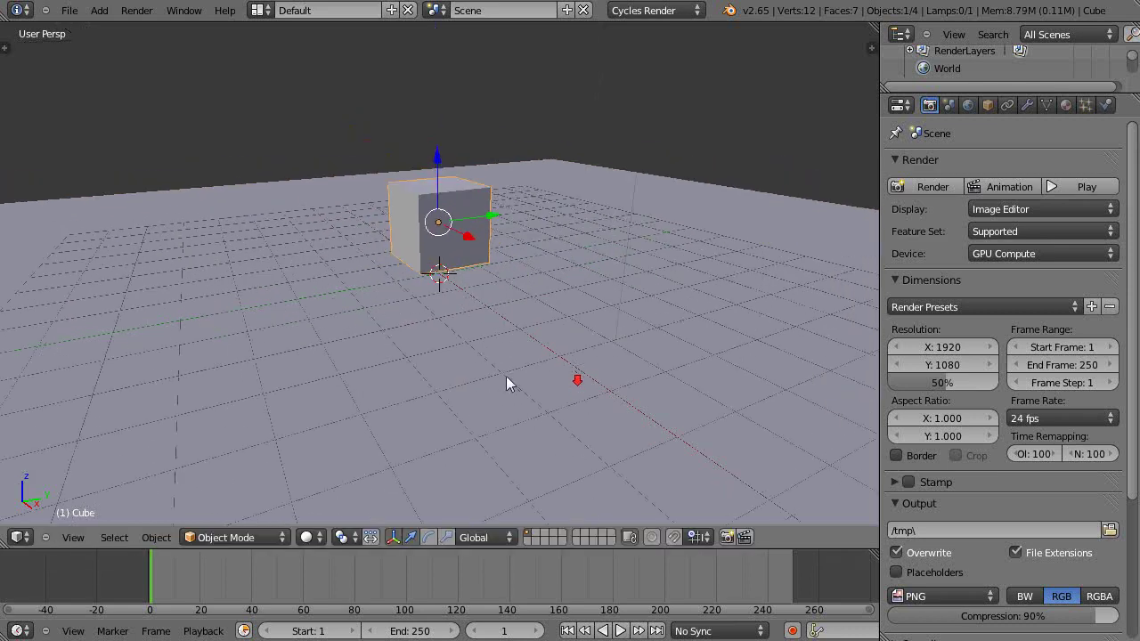
middle_click_drag(490, 375, 472, 374)
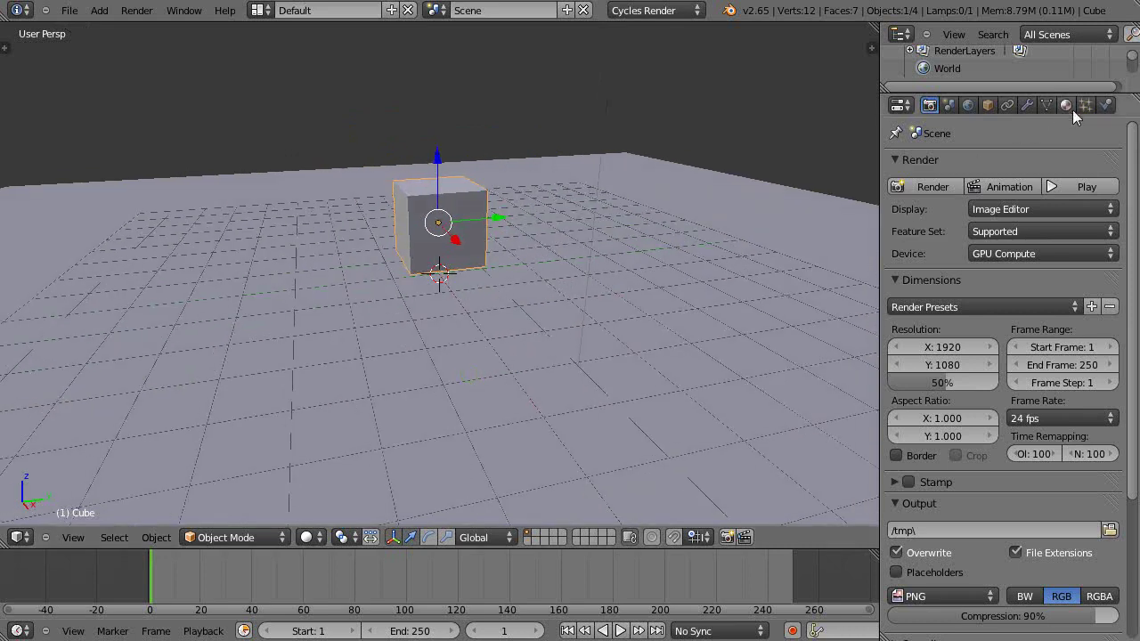
- Switch the render engine to Blender Render
left_click(1065, 104)
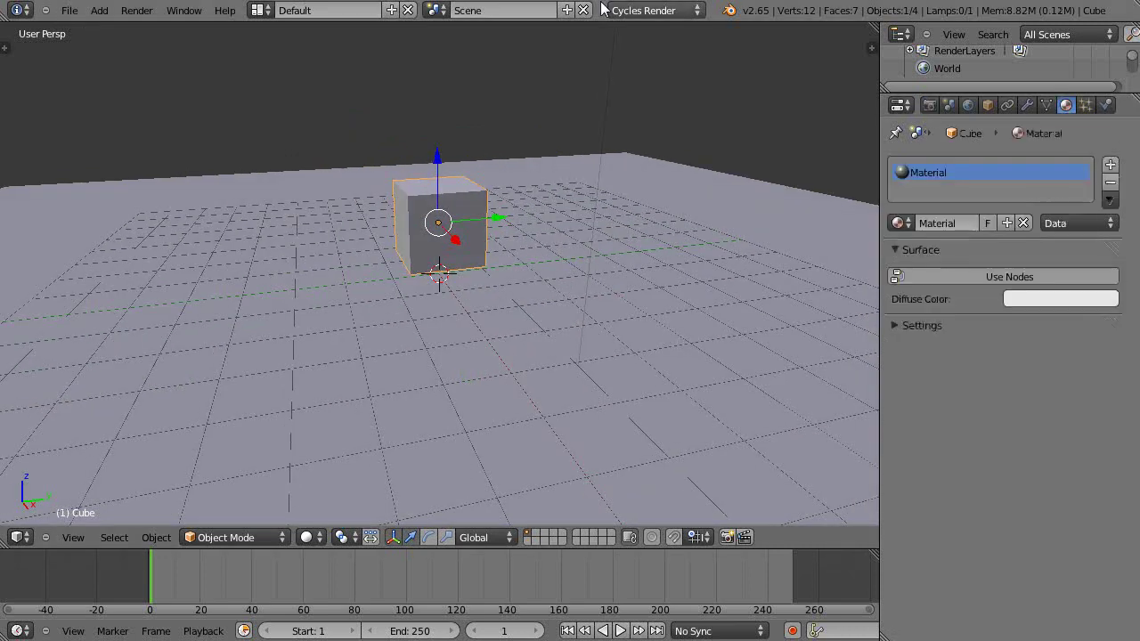
left_click(673, 12)
left_click(642, 29)
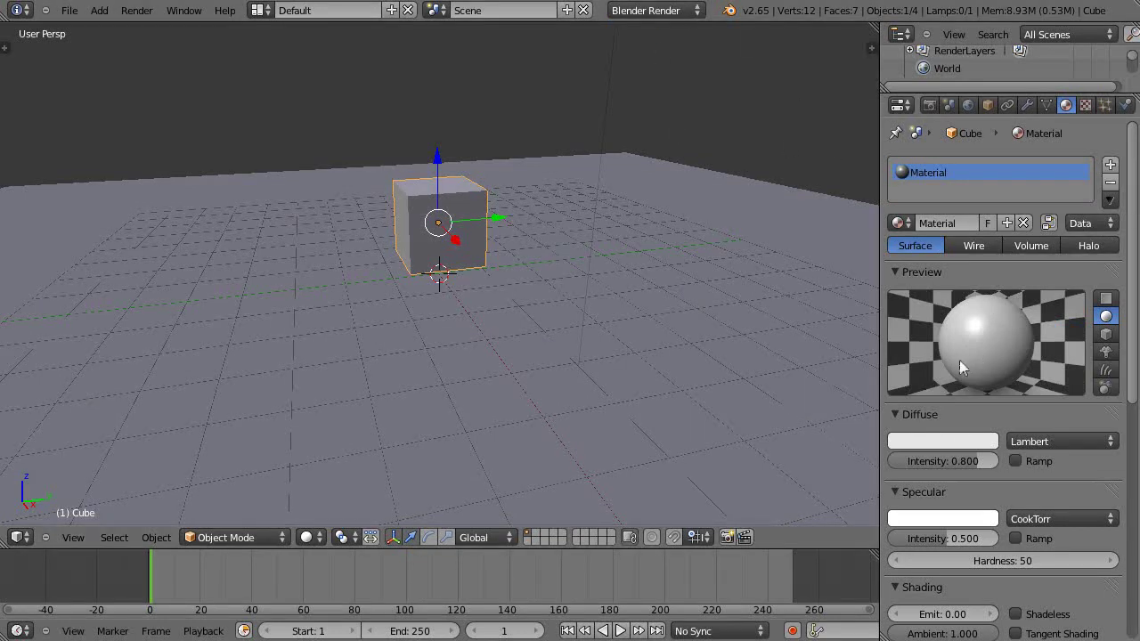
- Set the cube material's diffuse colour to magenta-purple
left_click(898, 223)
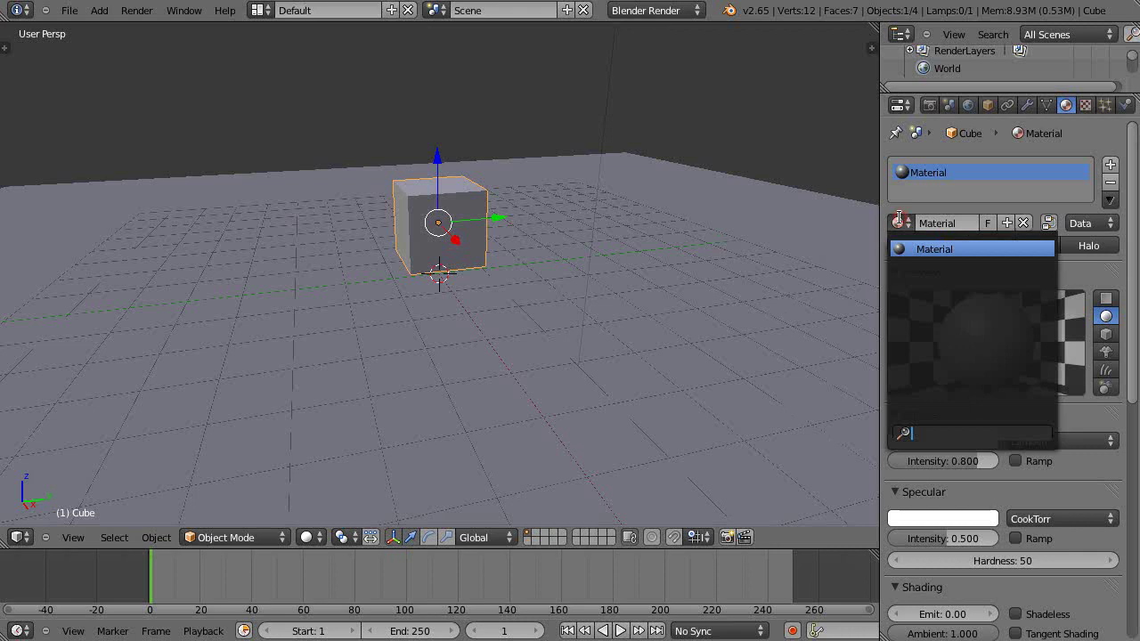
left_click(906, 249)
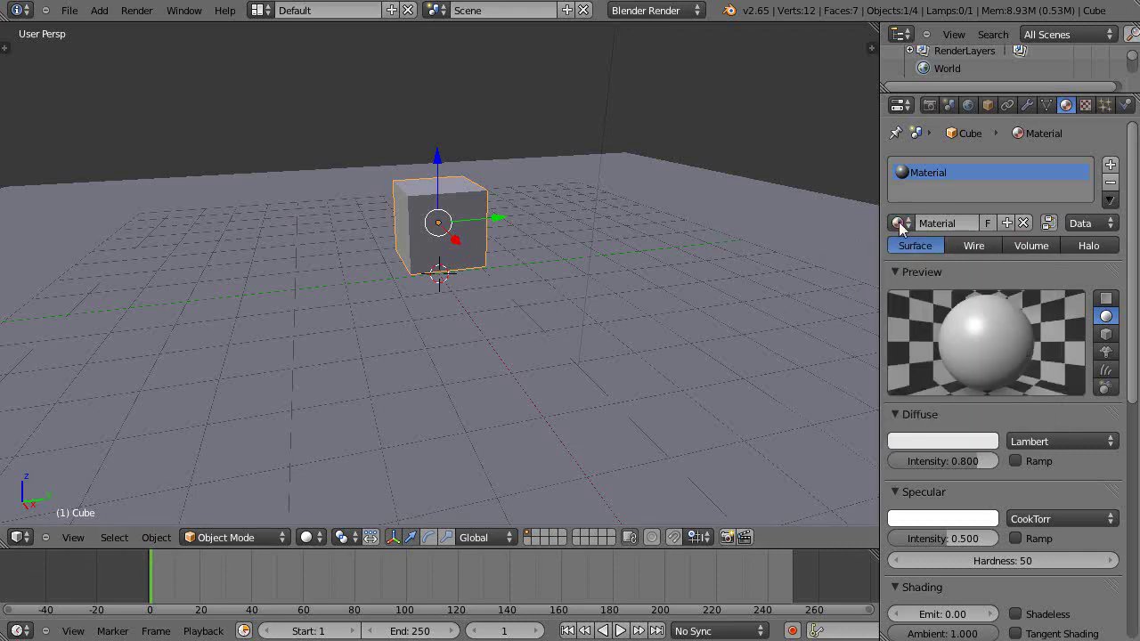
left_click(901, 224)
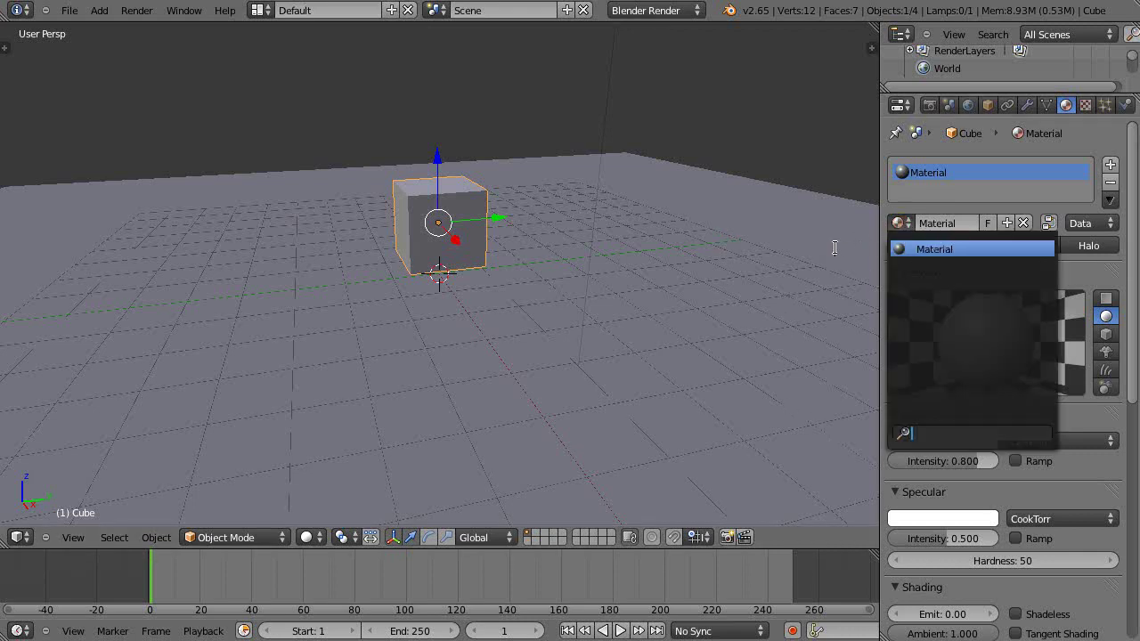
left_click(940, 441)
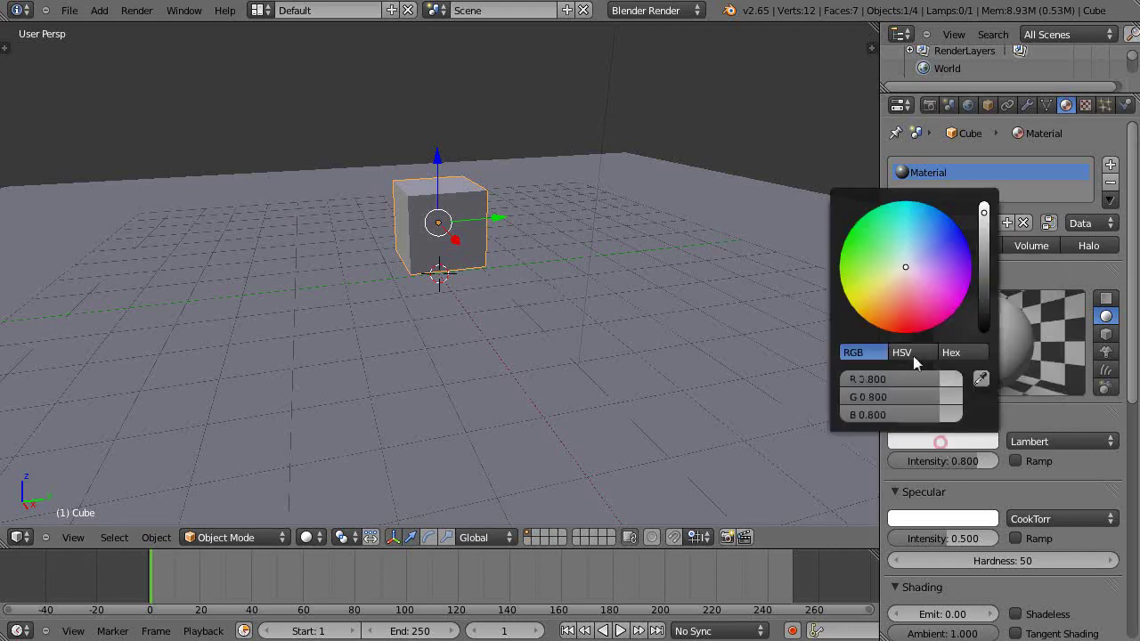
left_click(965, 297)
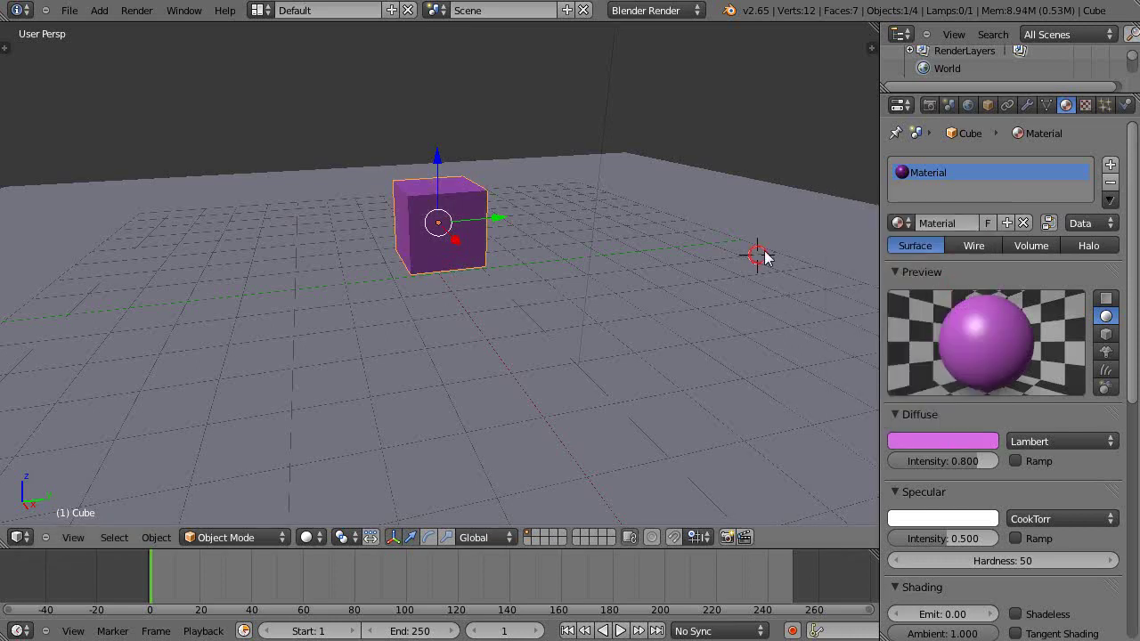
- Rename the cube's material to 'Purple'
left_click(899, 222)
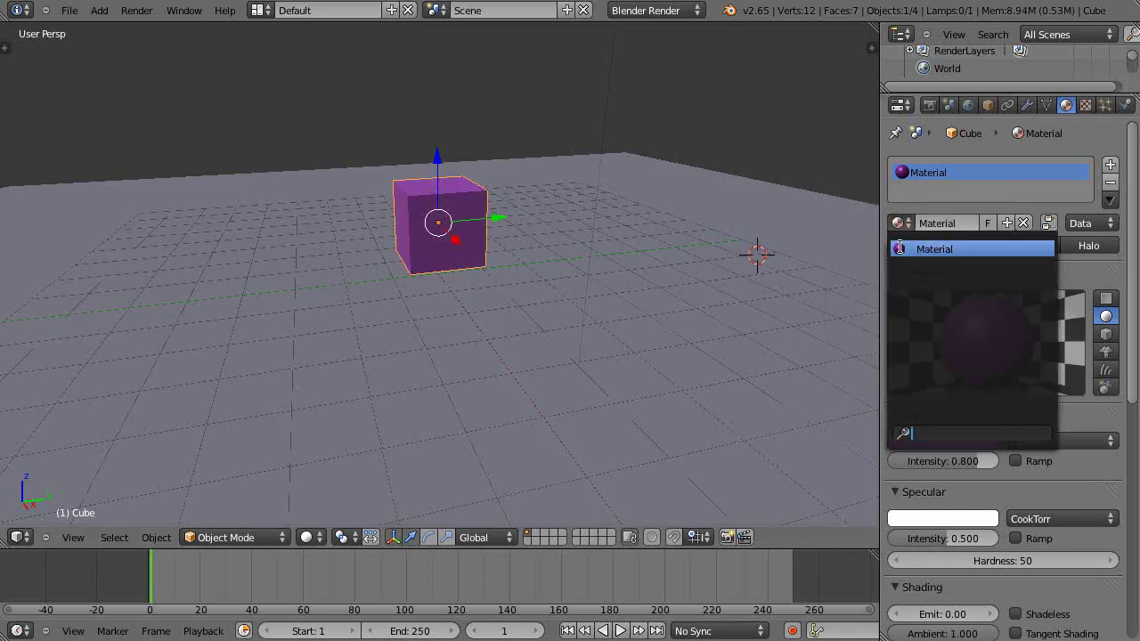
left_click(959, 223)
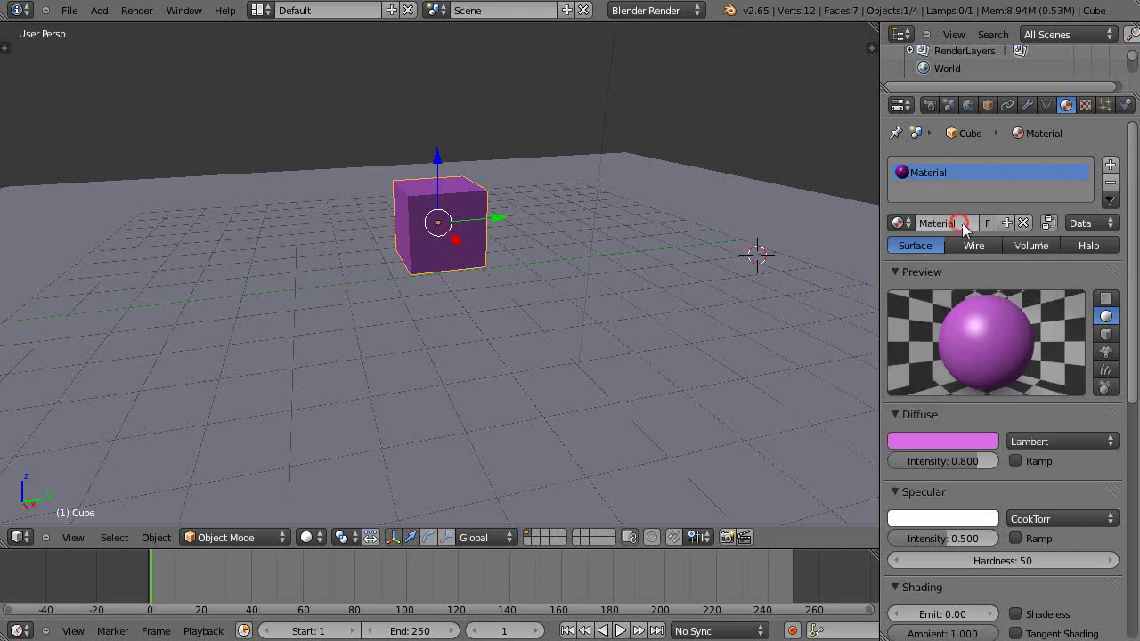
left_click(963, 222)
type("Purple")
key("Return")
right_click(461, 222)
right_click(461, 223)
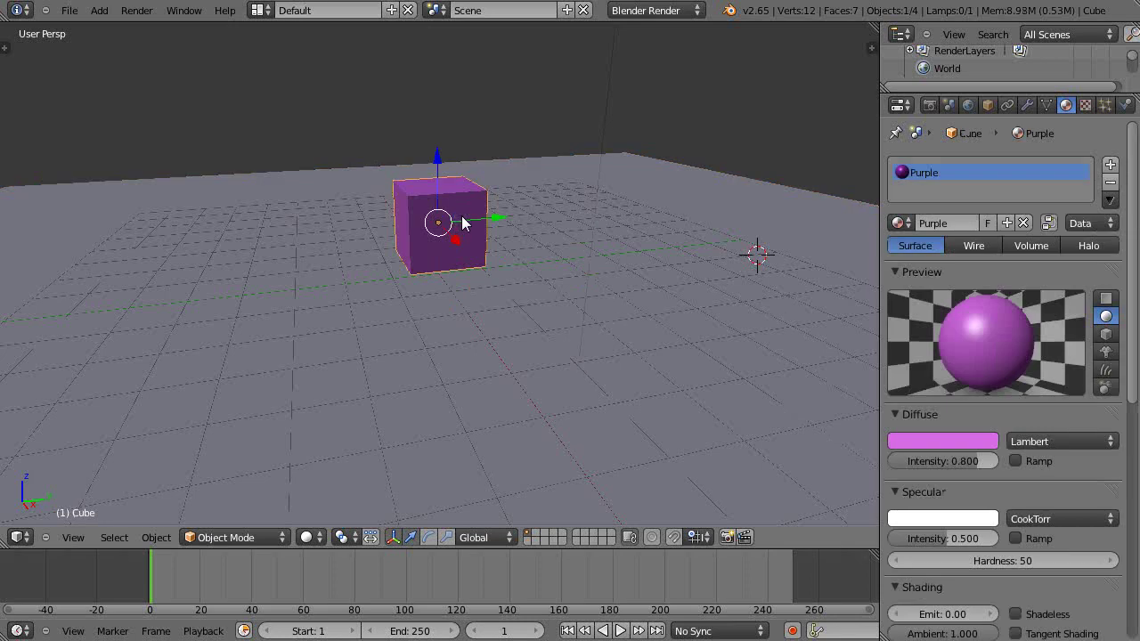
key("shift+d")
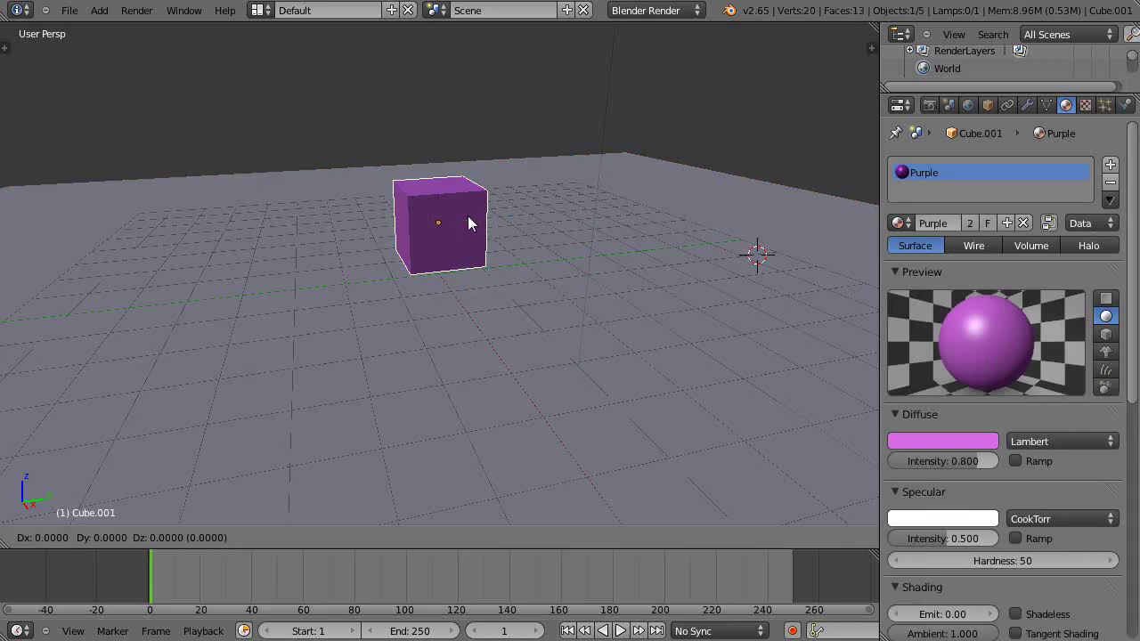
key("y")
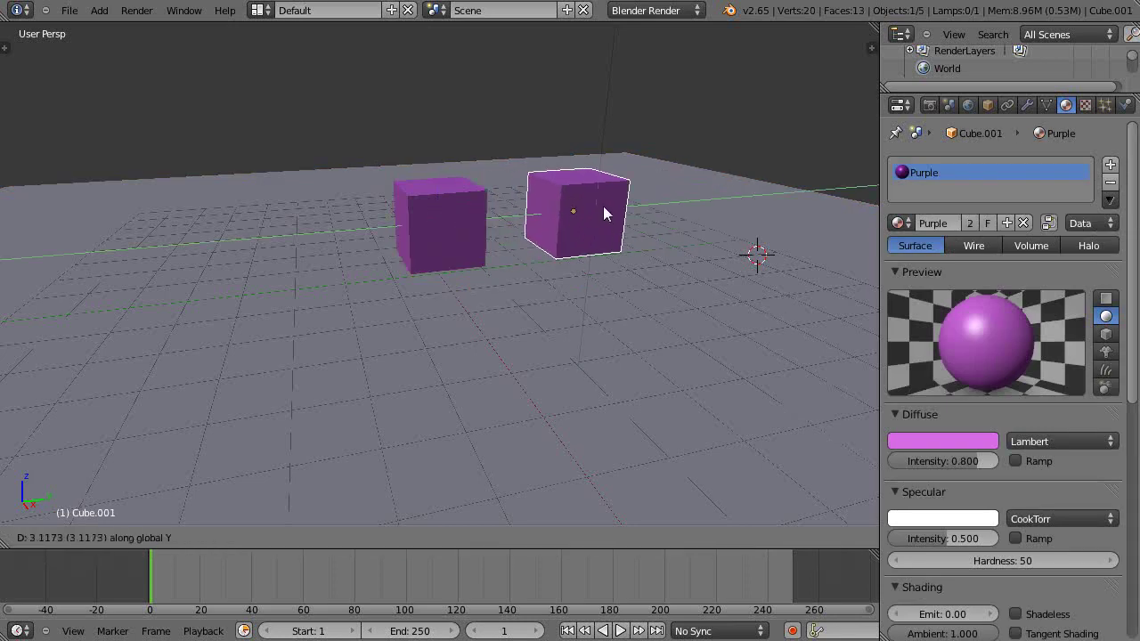
left_click(602, 208)
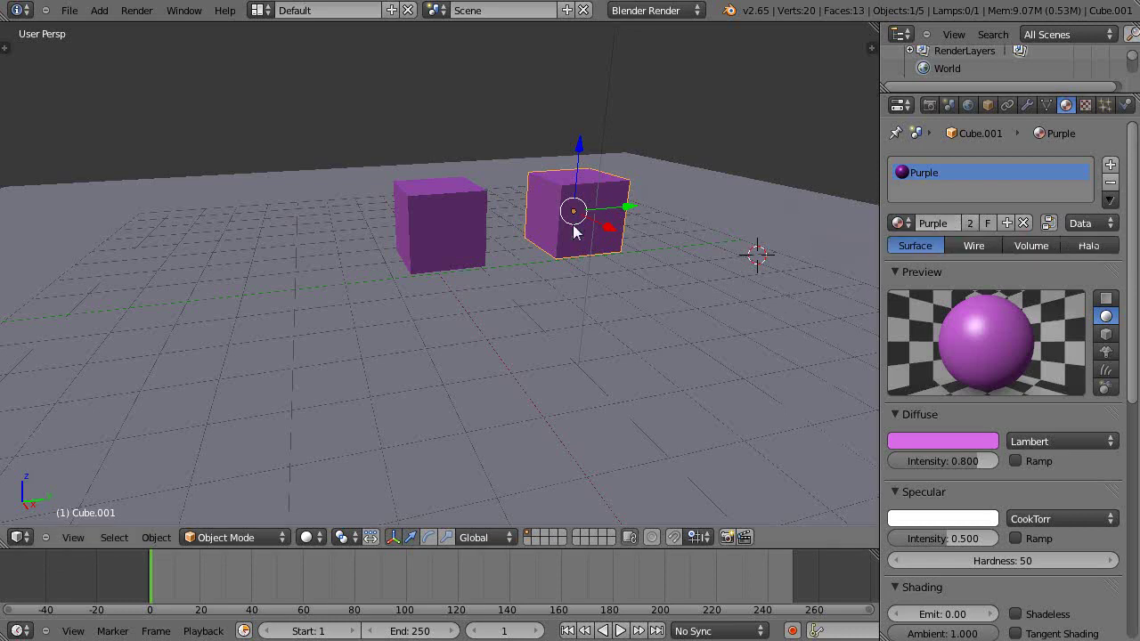
key("shift+d")
key("x")
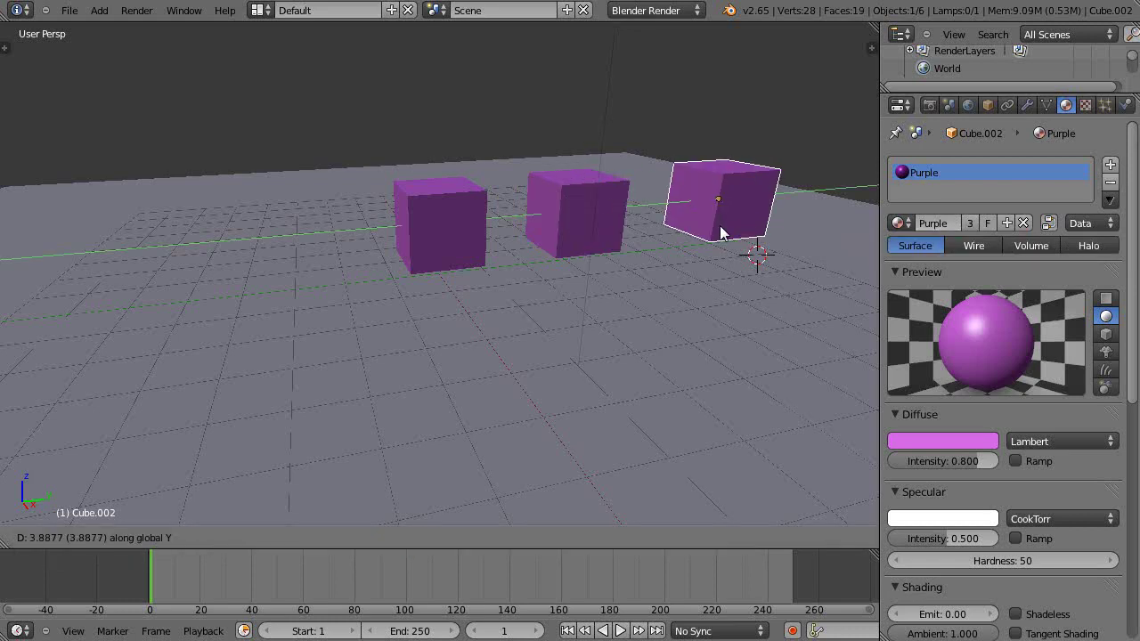
left_click(714, 226)
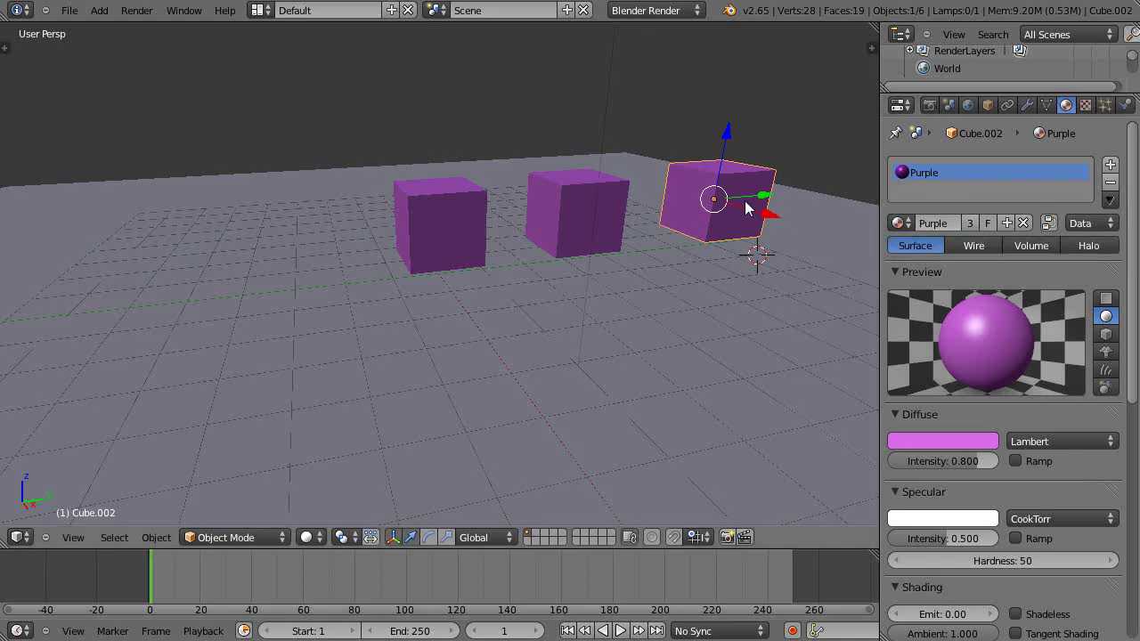
left_click(893, 222)
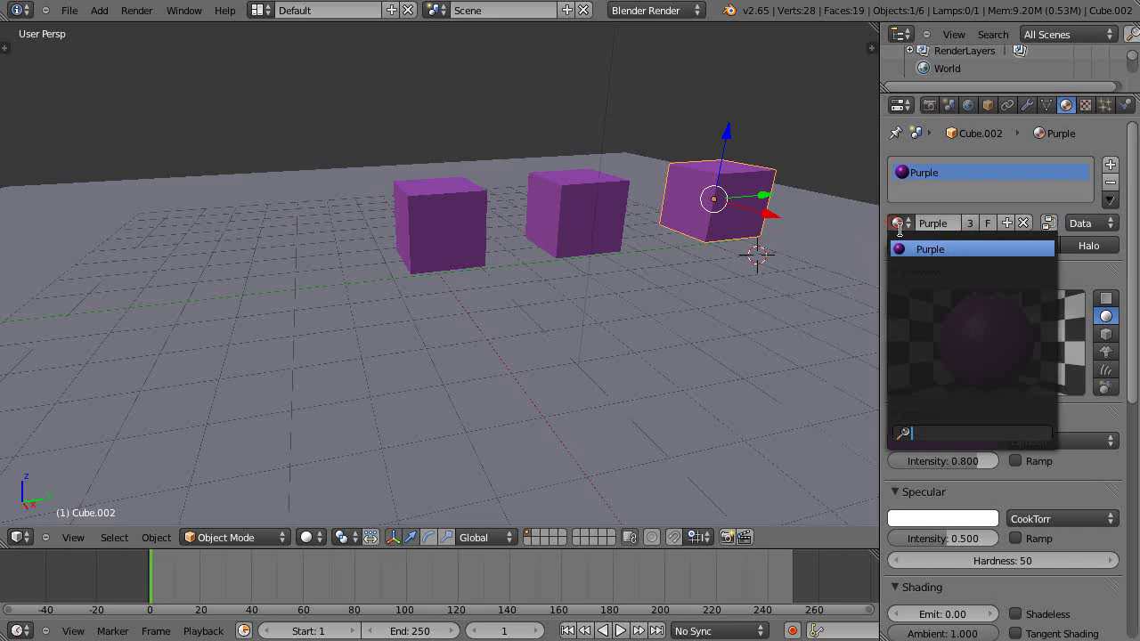
key("x")
left_click(730, 193)
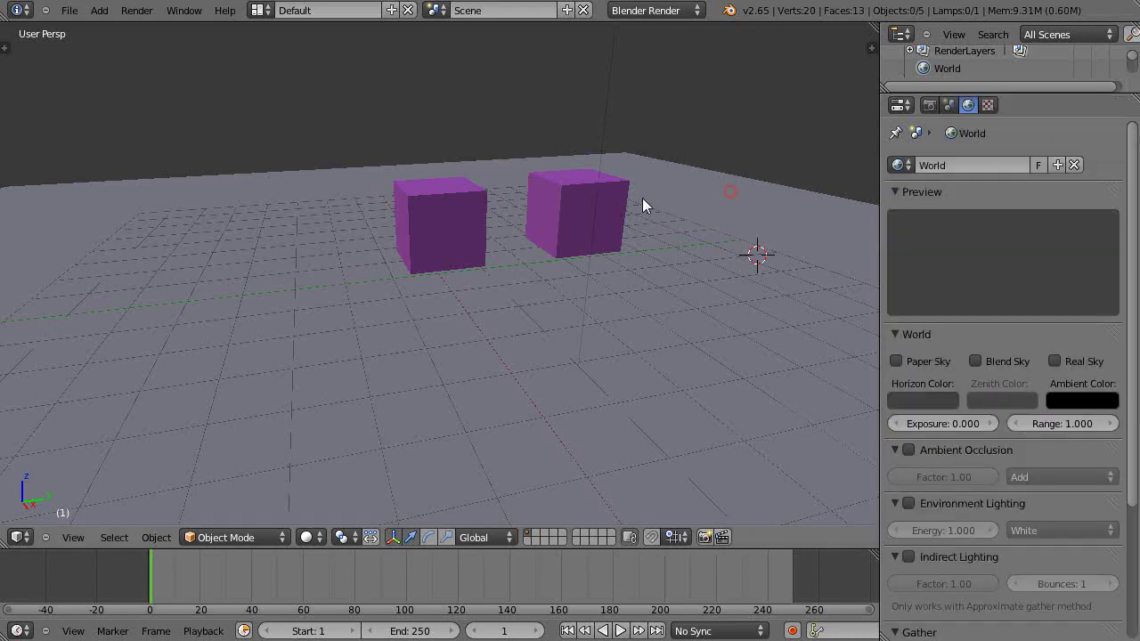
right_click(594, 205)
key("x")
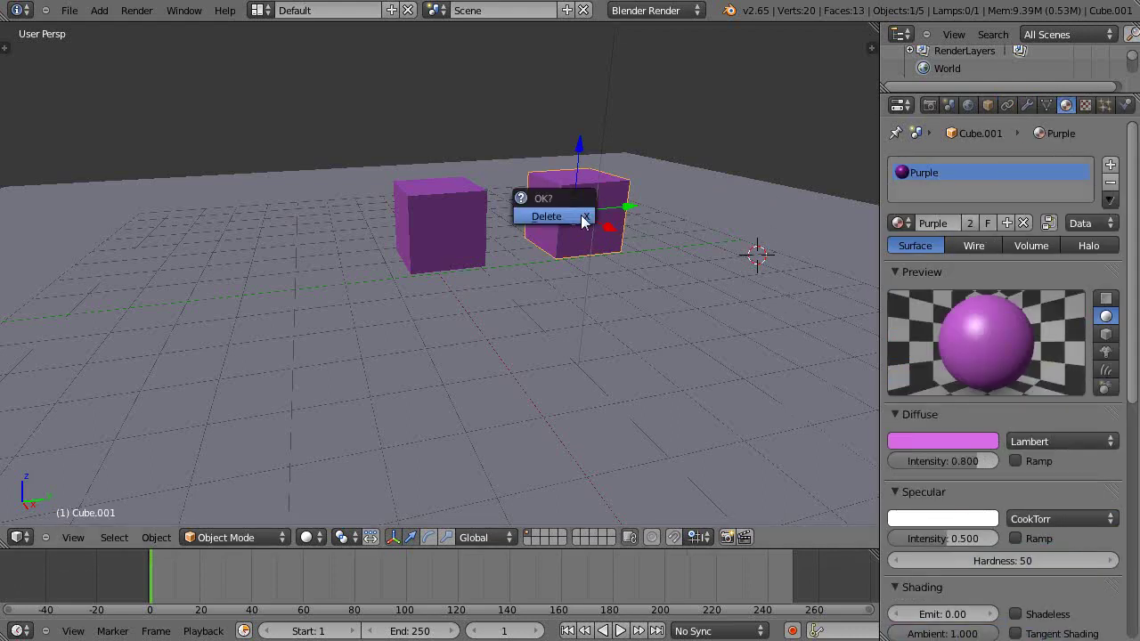
left_click(577, 215)
right_click(437, 224)
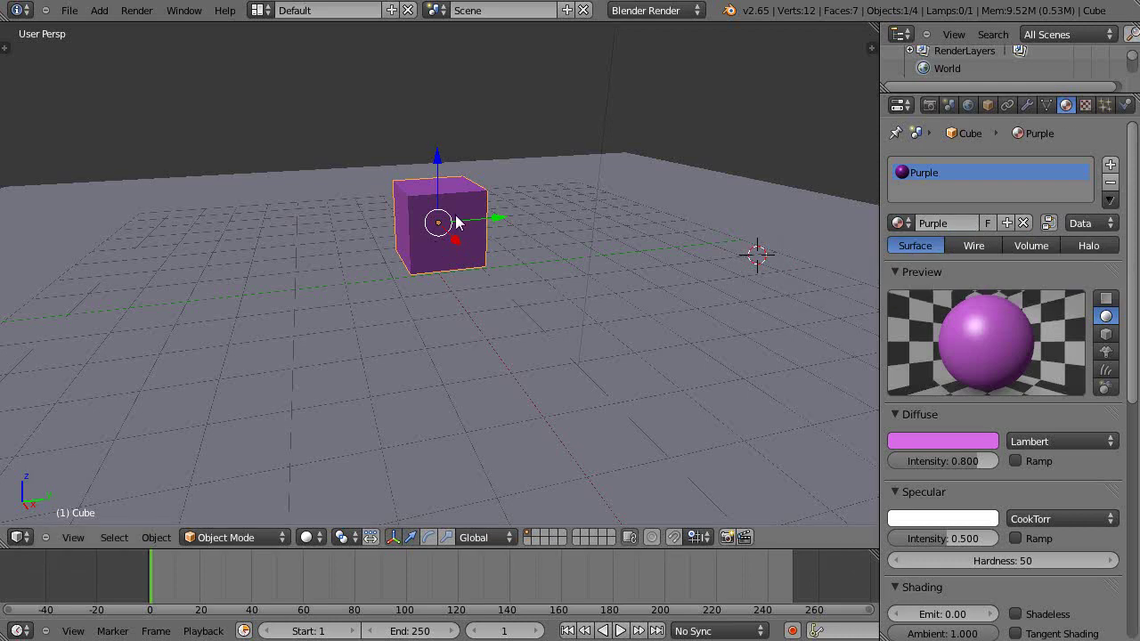
- Duplicate the purple cube twice along Y to form a row of three
key("shift+d")
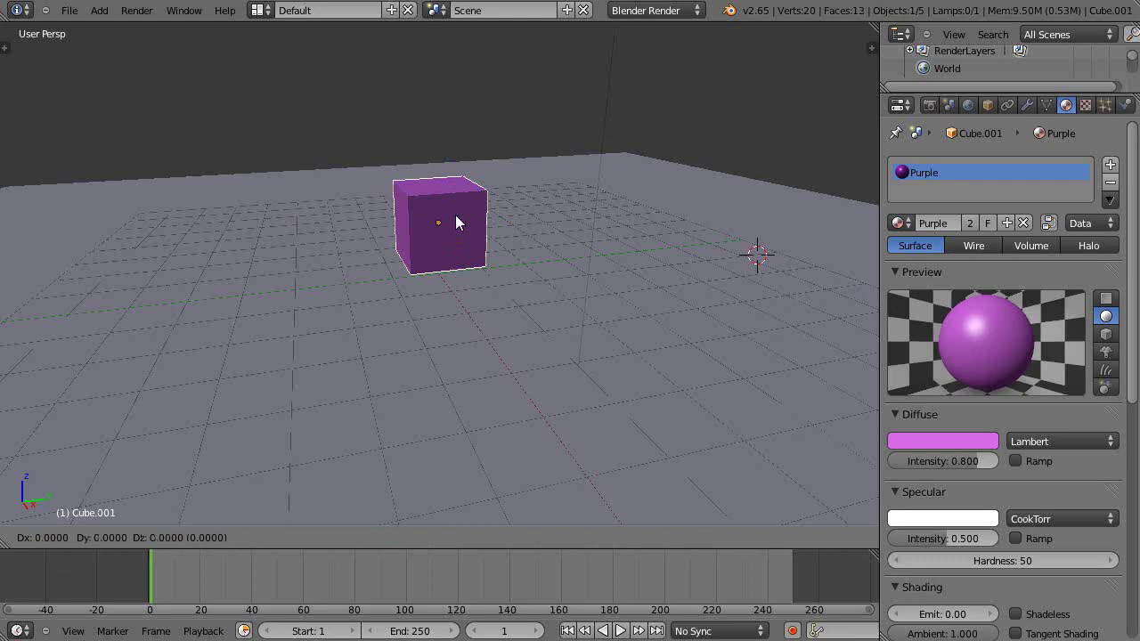
key("y")
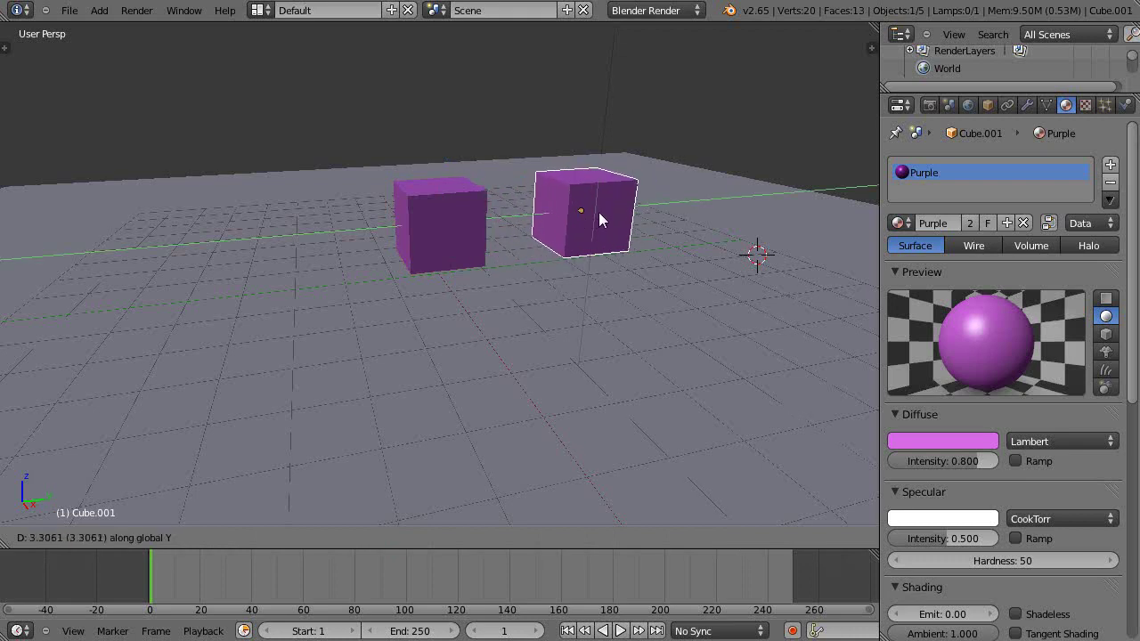
left_click(599, 212)
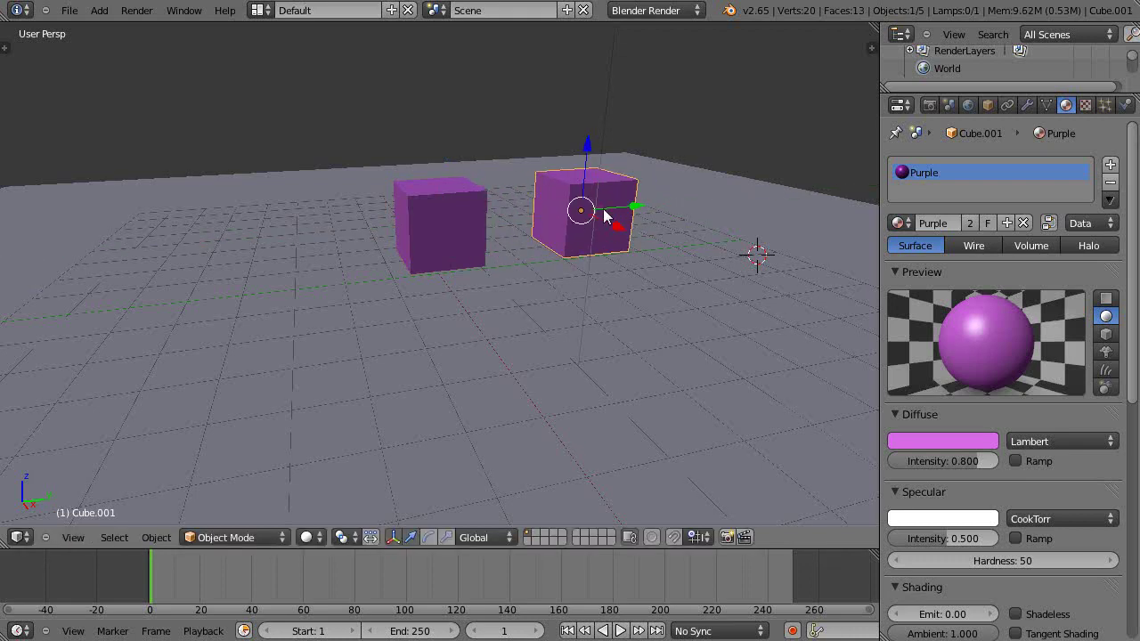
key("shift+d")
key("y")
left_click(737, 228)
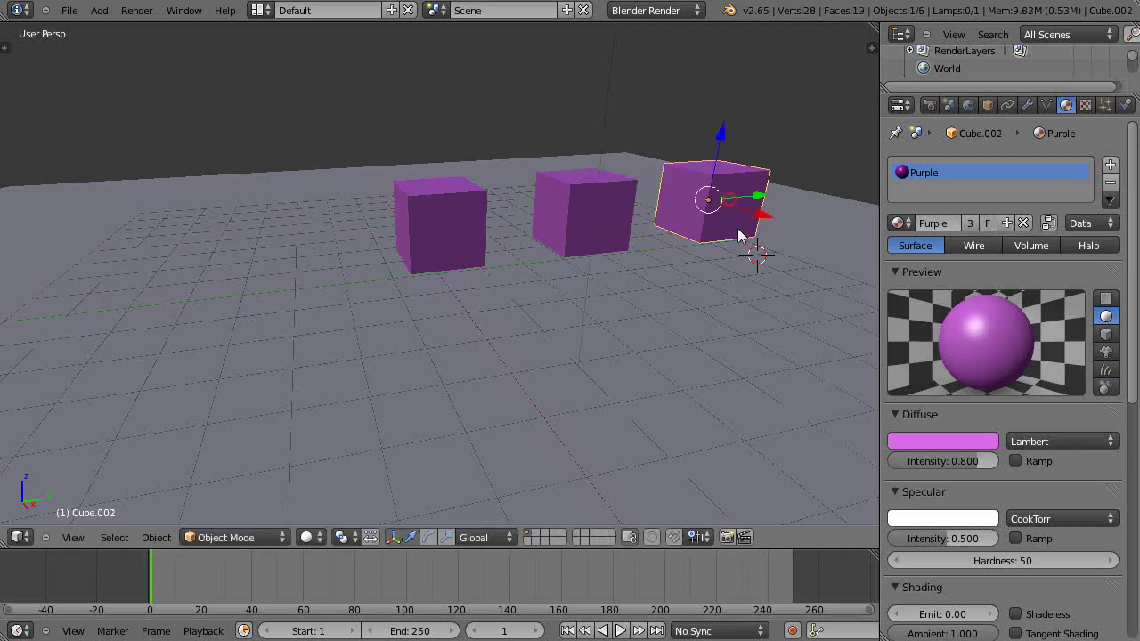
scroll(740, 222, "up", 2)
scroll(740, 223, "down", 2)
- Try a yellow diffuse on the left cube, then undo the change
right_click(449, 233)
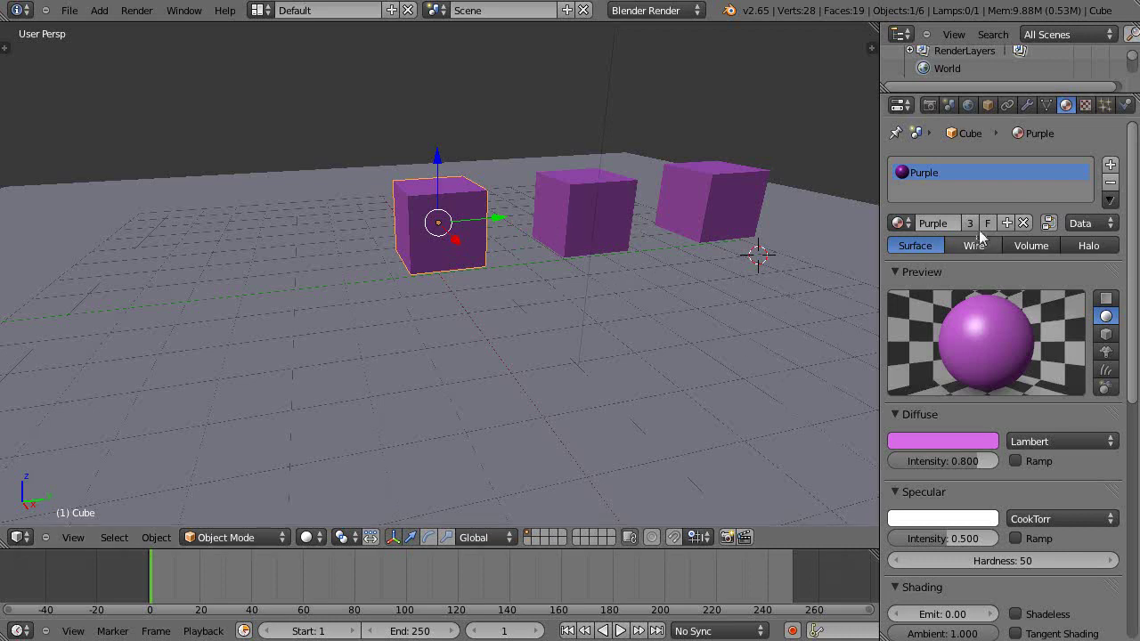
left_click(954, 442)
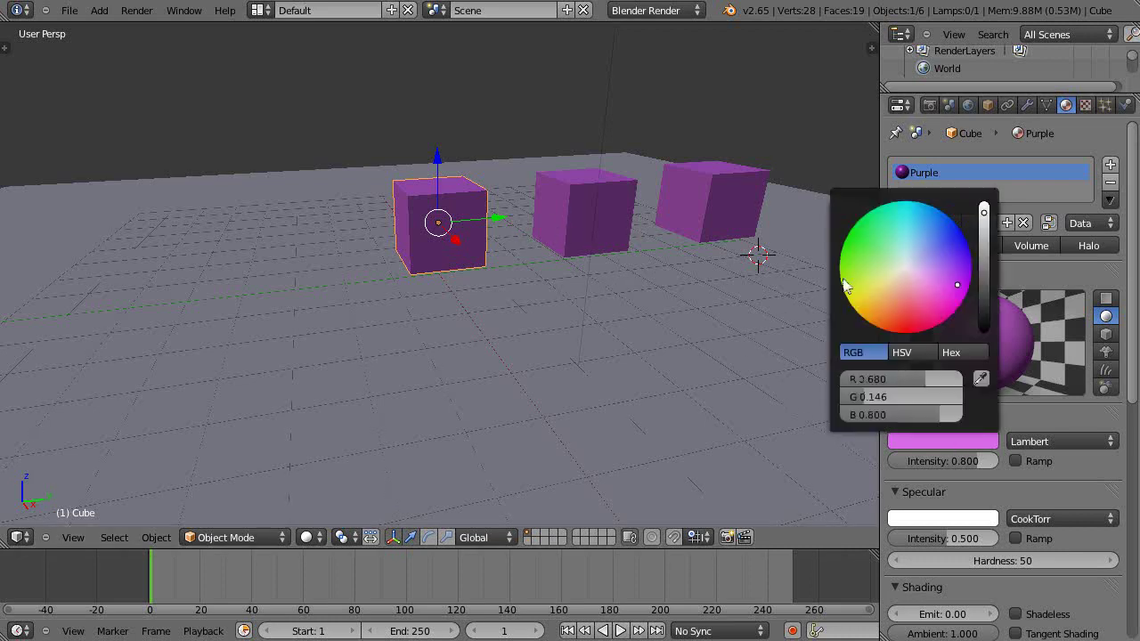
left_click(847, 299)
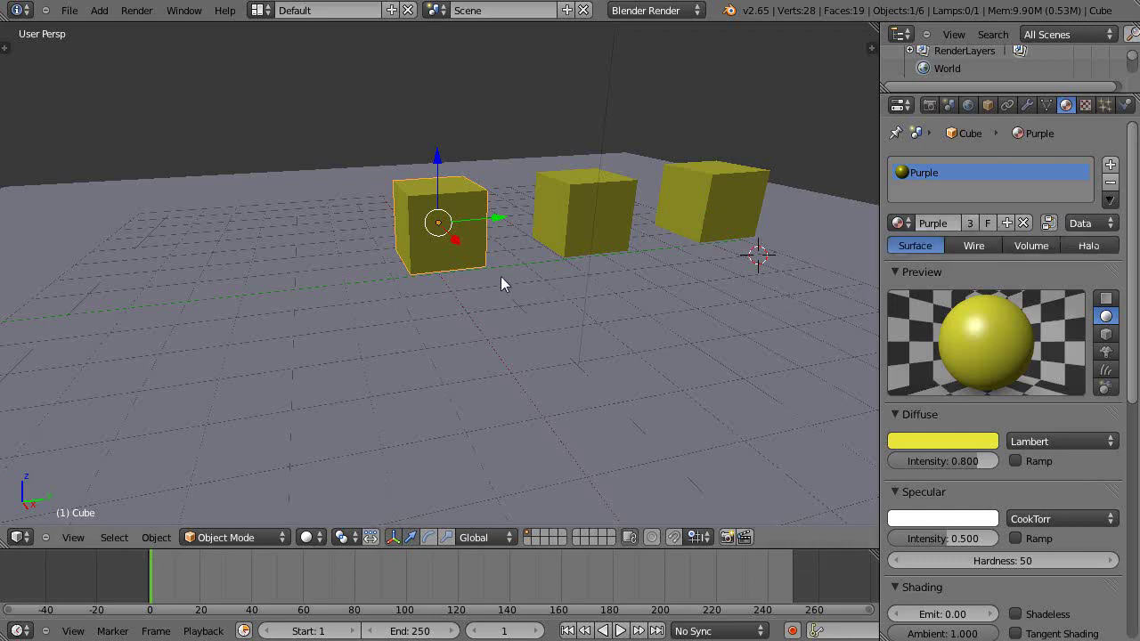
key("ctrl+z")
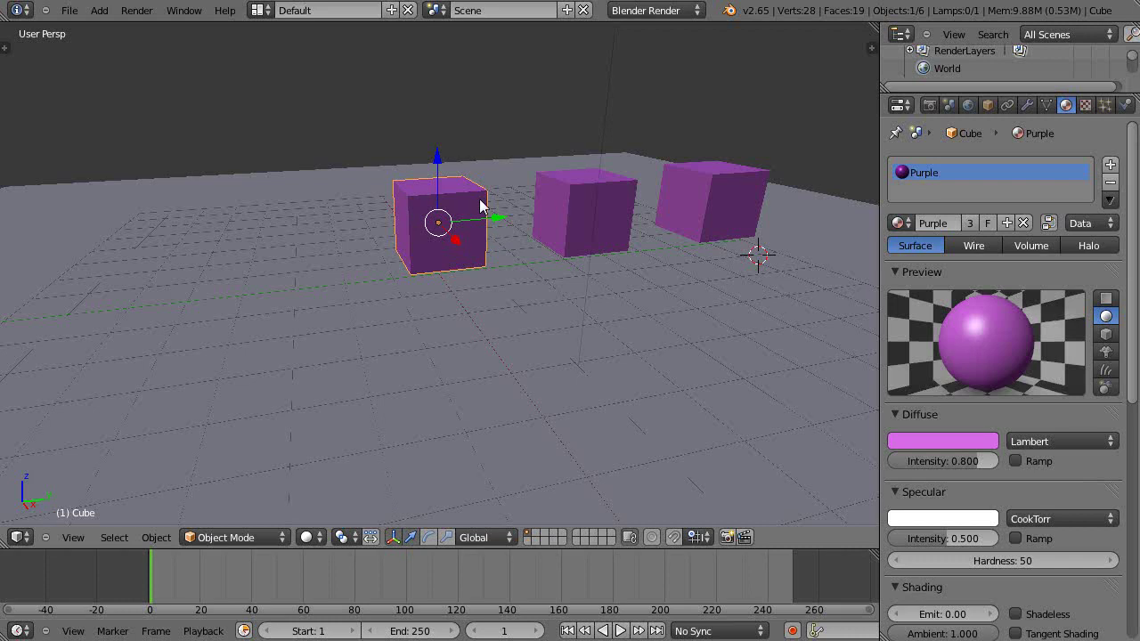
- Make the left cube's object, data and material single-user, then check the other cubes
key("u")
key("u")
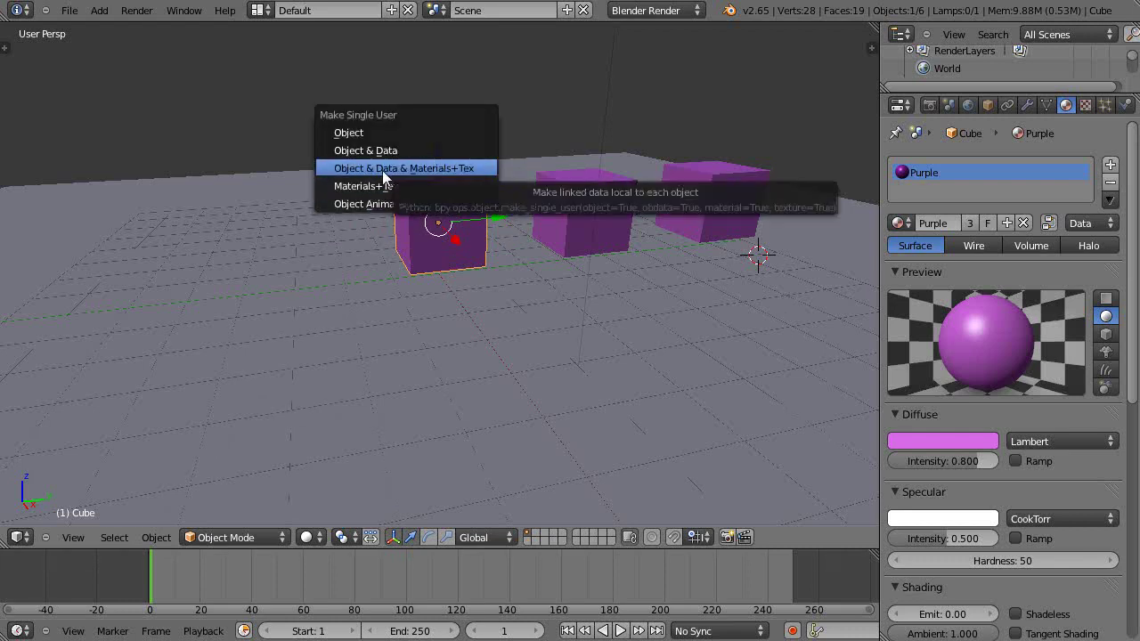
left_click(464, 170)
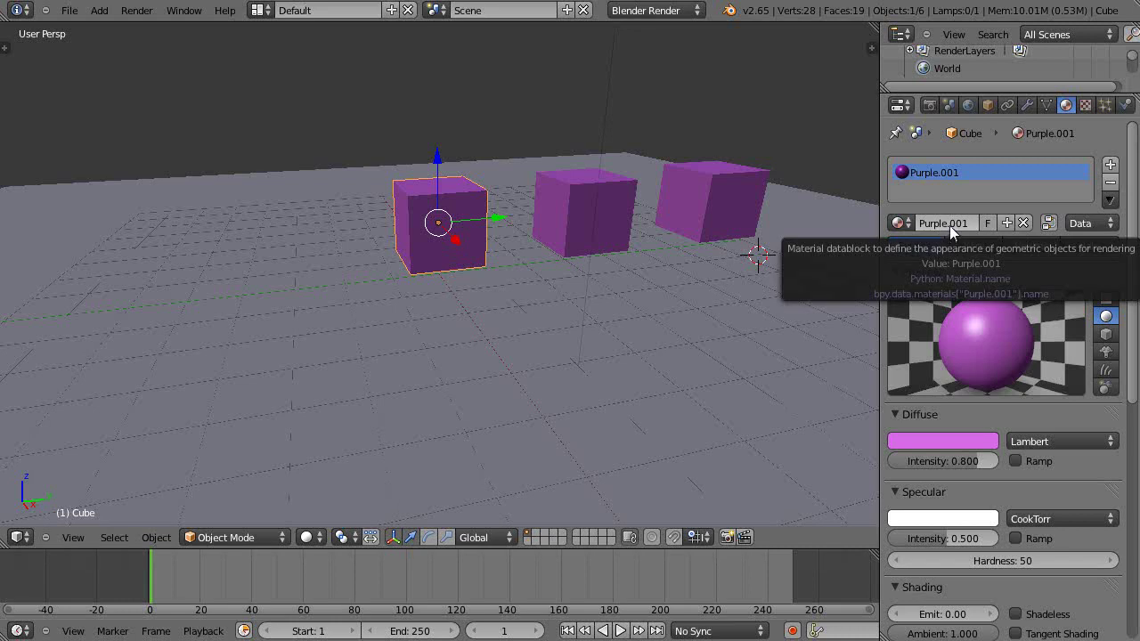
right_click(593, 218)
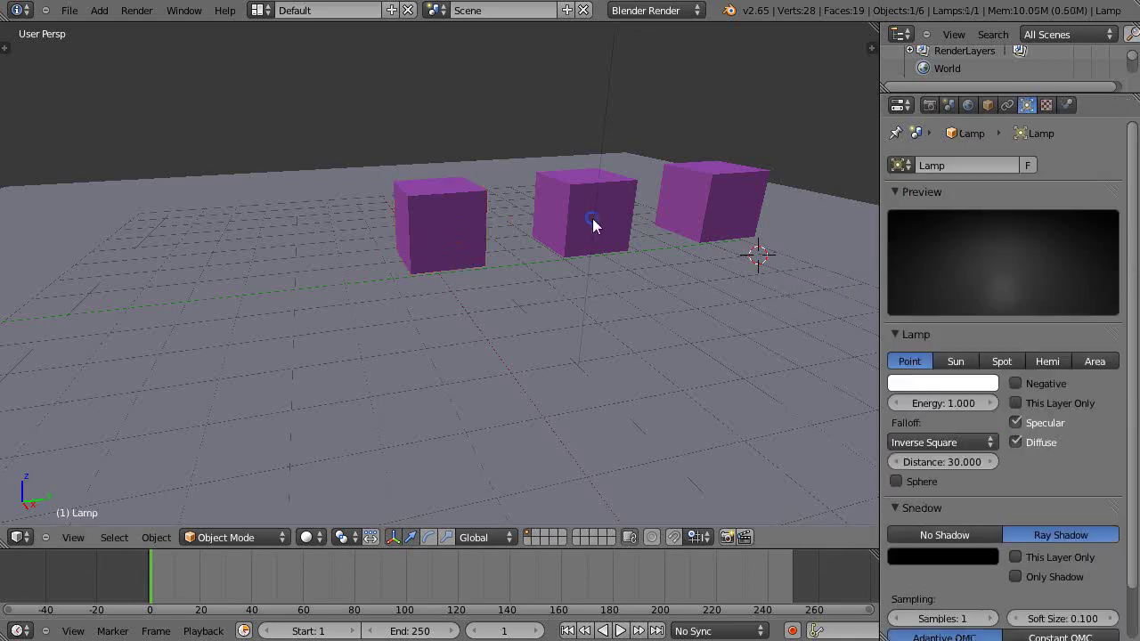
right_click(593, 224)
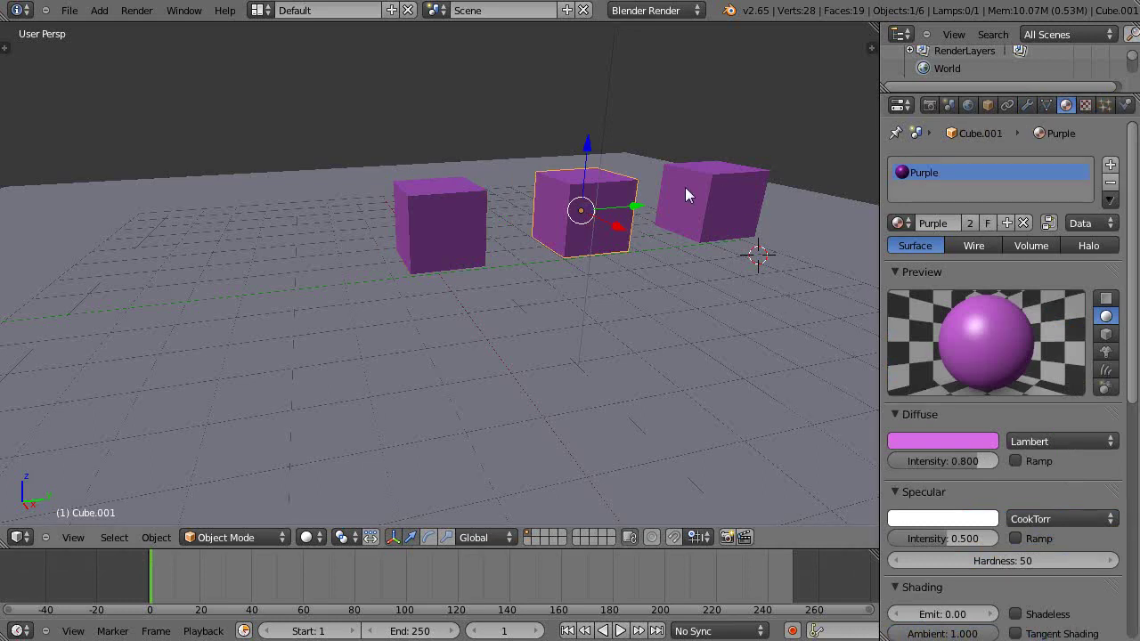
right_click(712, 192)
right_click(611, 204)
right_click(710, 207)
right_click(594, 212)
right_click(622, 206)
- Colour the left cube's material yellow and rename it 'Yellow'
right_click(449, 236)
left_click(951, 441)
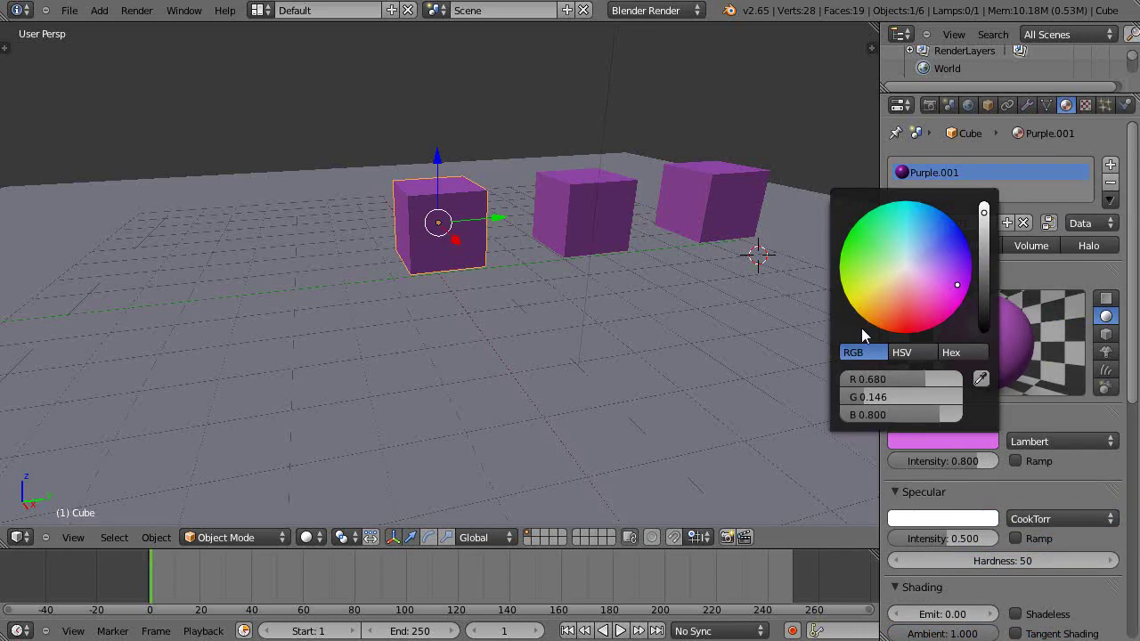
left_click(852, 307)
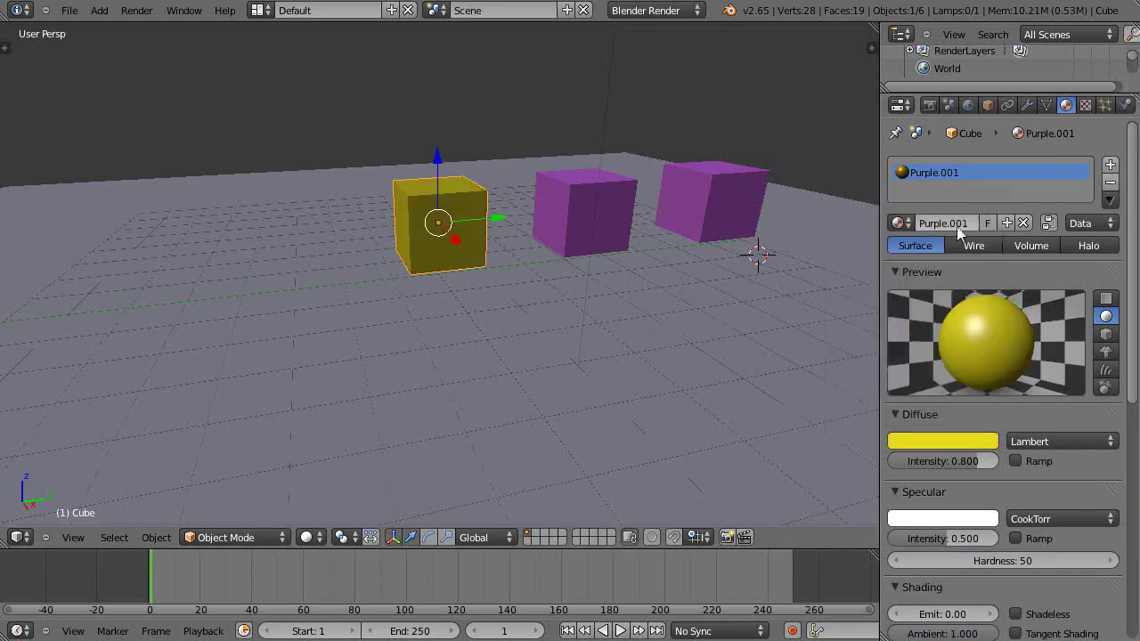
left_click(956, 227)
type("Yellow")
key("Return")
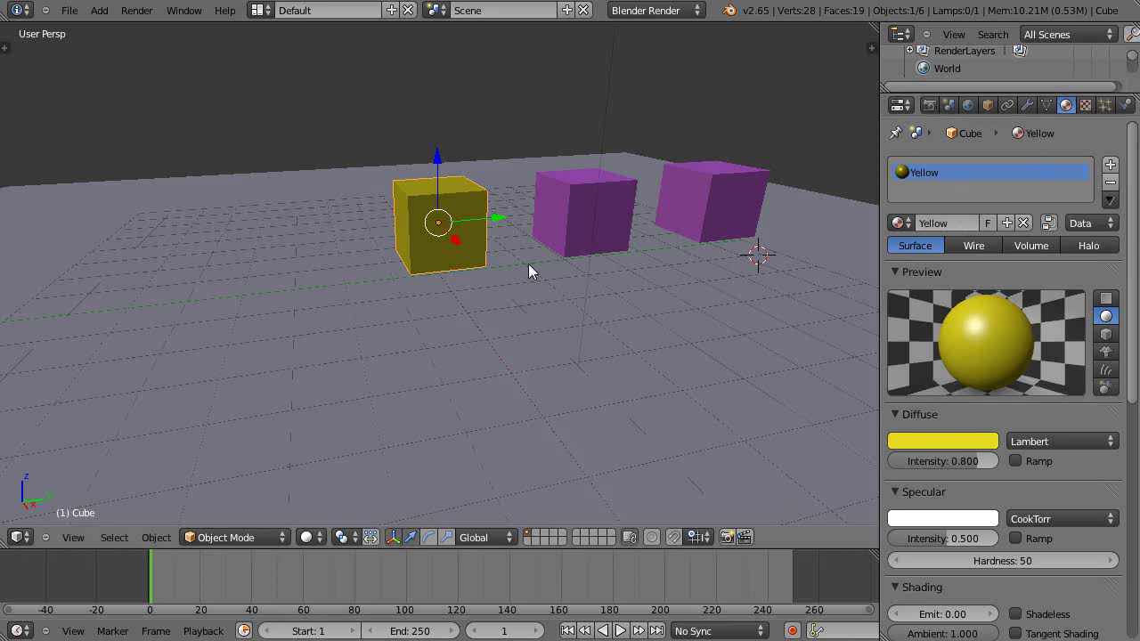
- Duplicate the yellow cube to the left end of the row with its own material copy
key("shift+d")
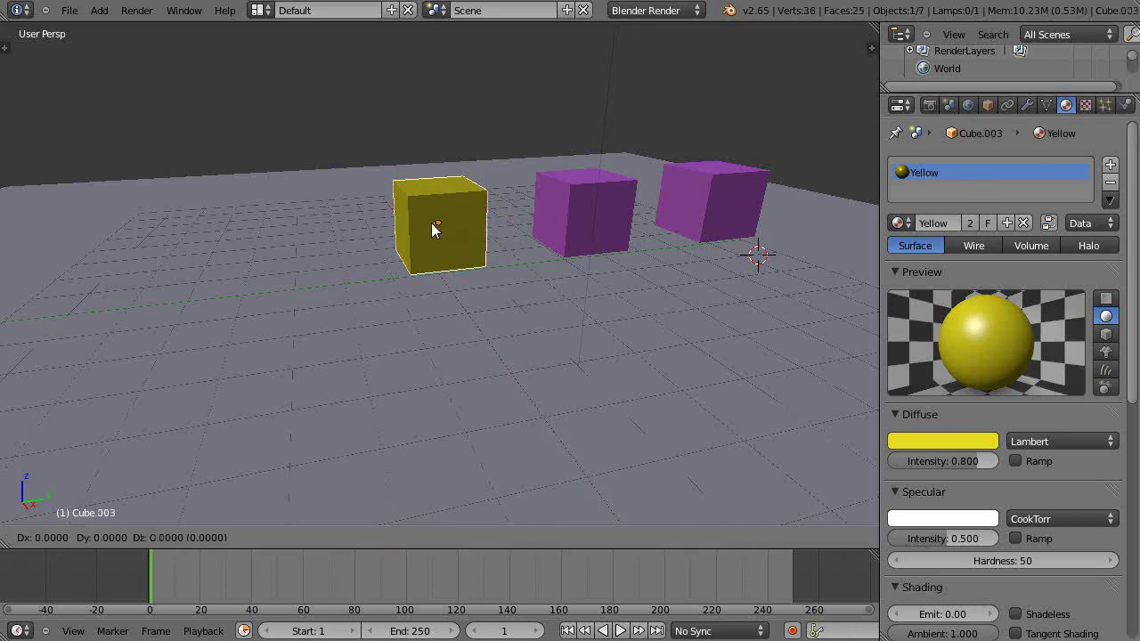
left_click(274, 245)
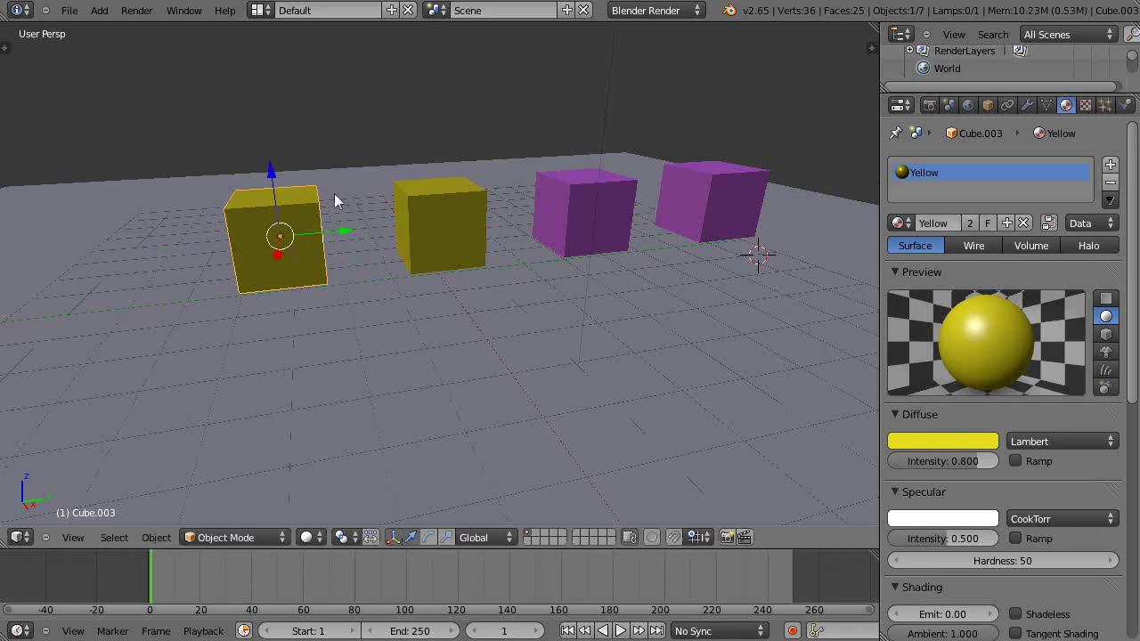
key("u")
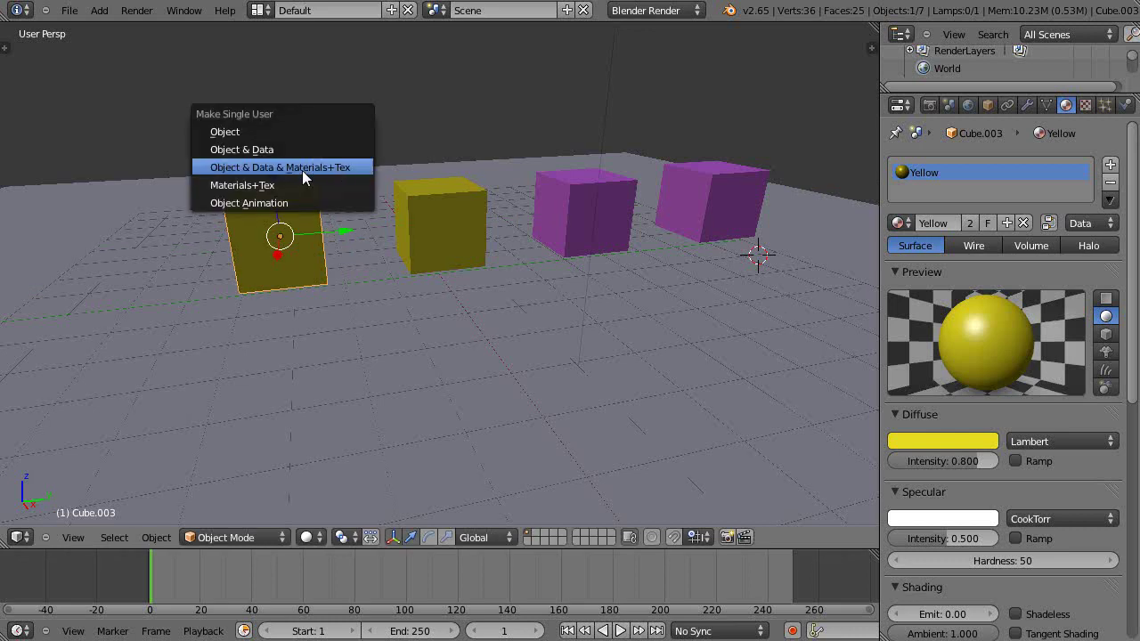
left_click(301, 170)
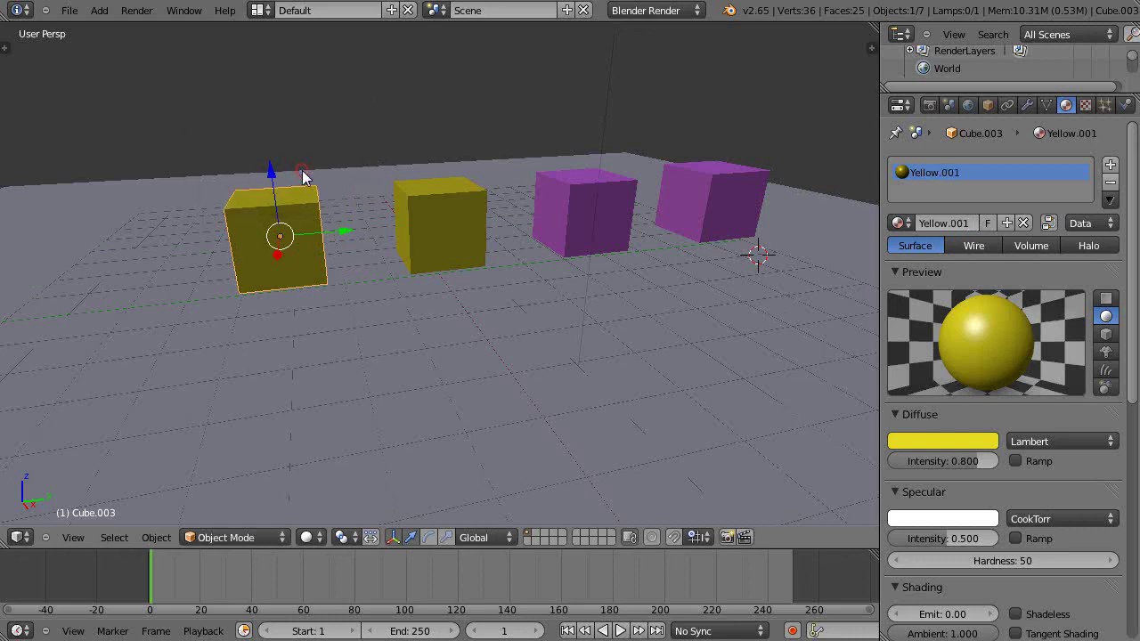
- Set the new cube's diffuse to blue and name its material 'Blue'
left_click(940, 439)
left_click(954, 236)
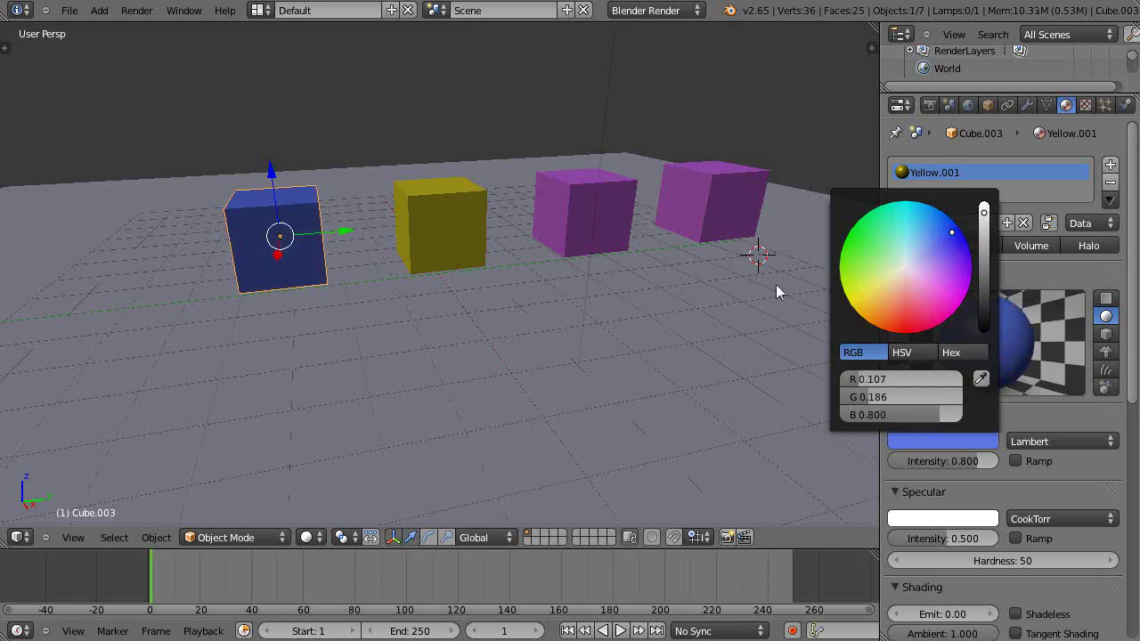
left_click(959, 224)
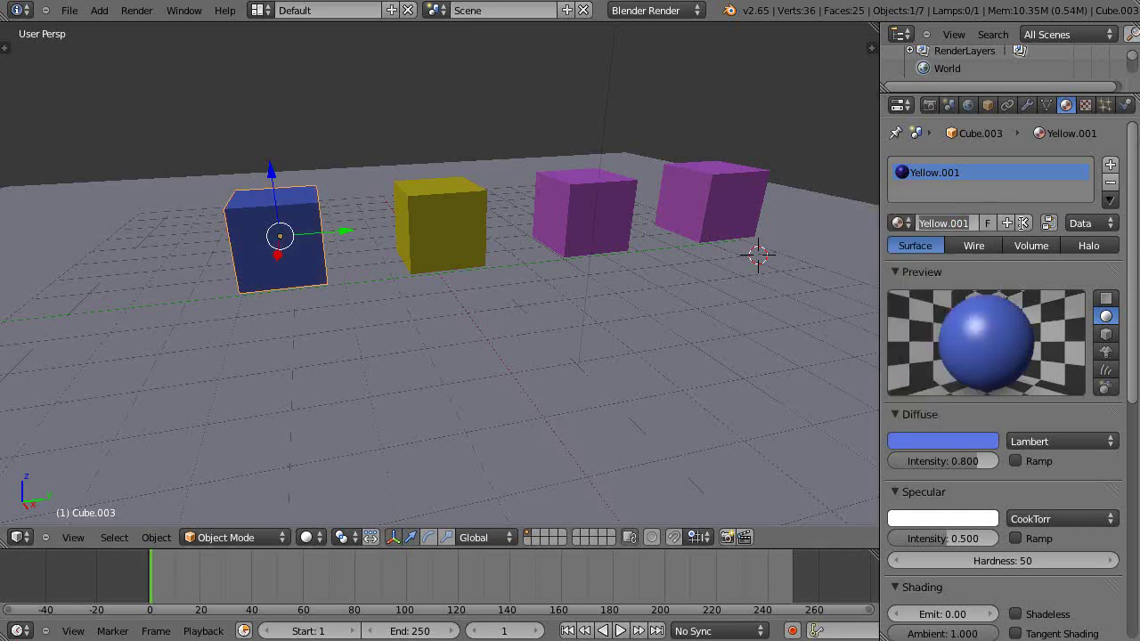
type("Blue")
key("Return")
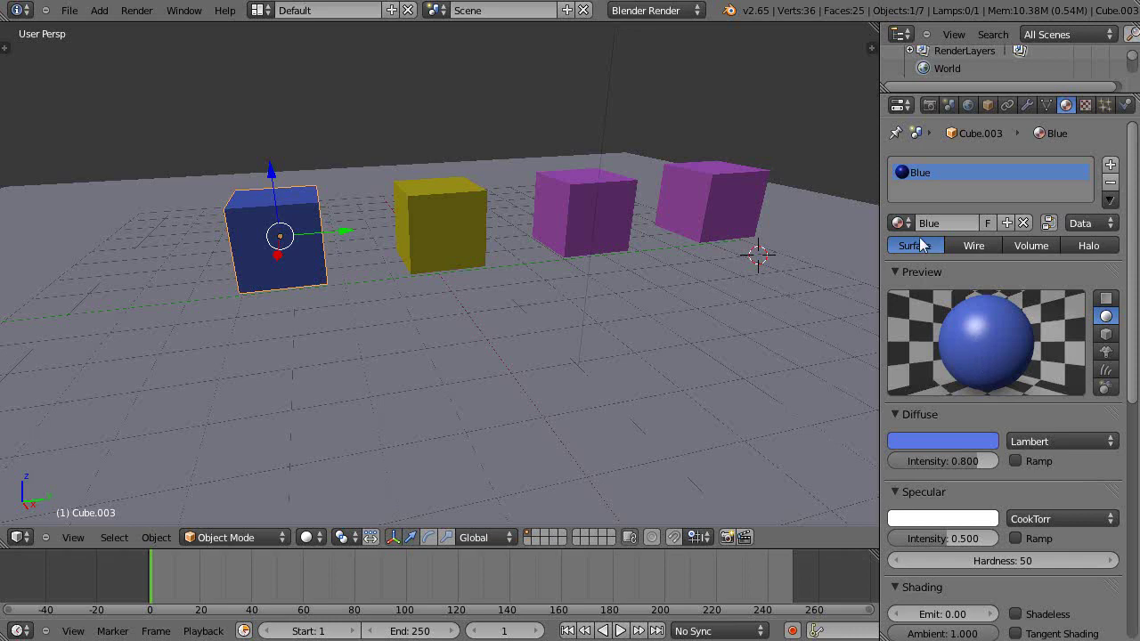
- Give the rightmost cube its own green material named 'Green'
right_click(722, 205)
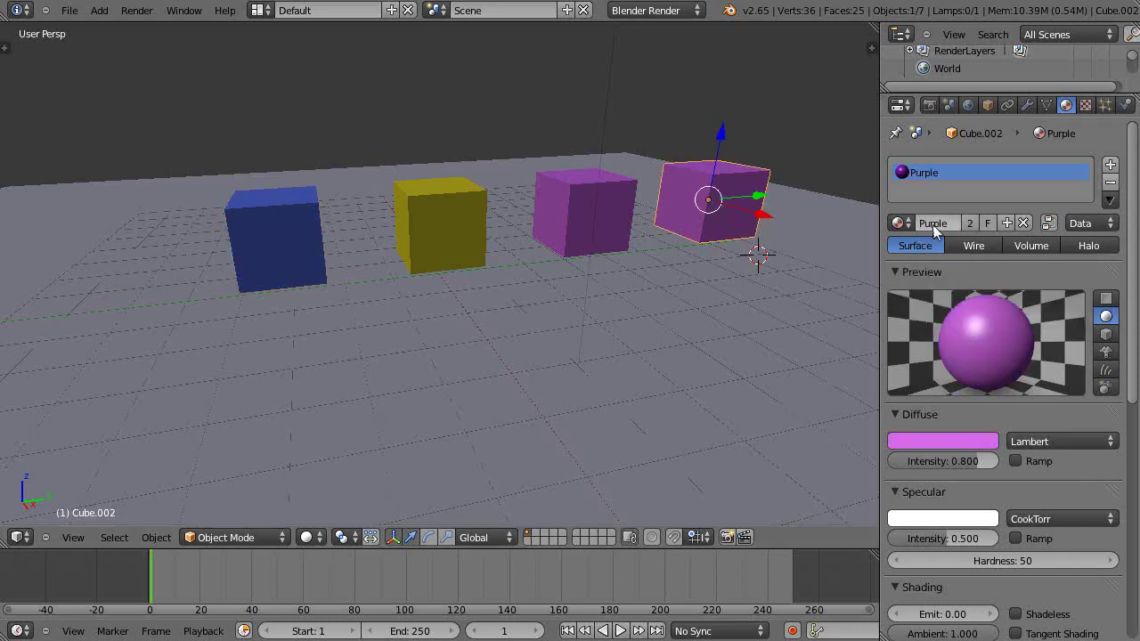
key("u")
left_click(717, 215)
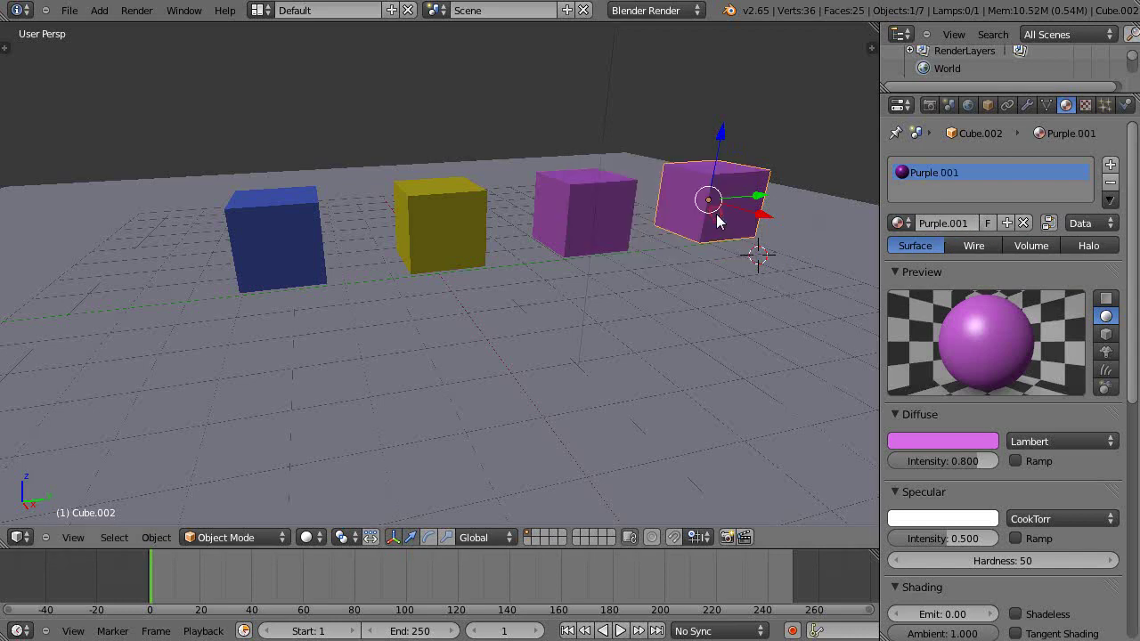
left_click(936, 439)
left_click(850, 244)
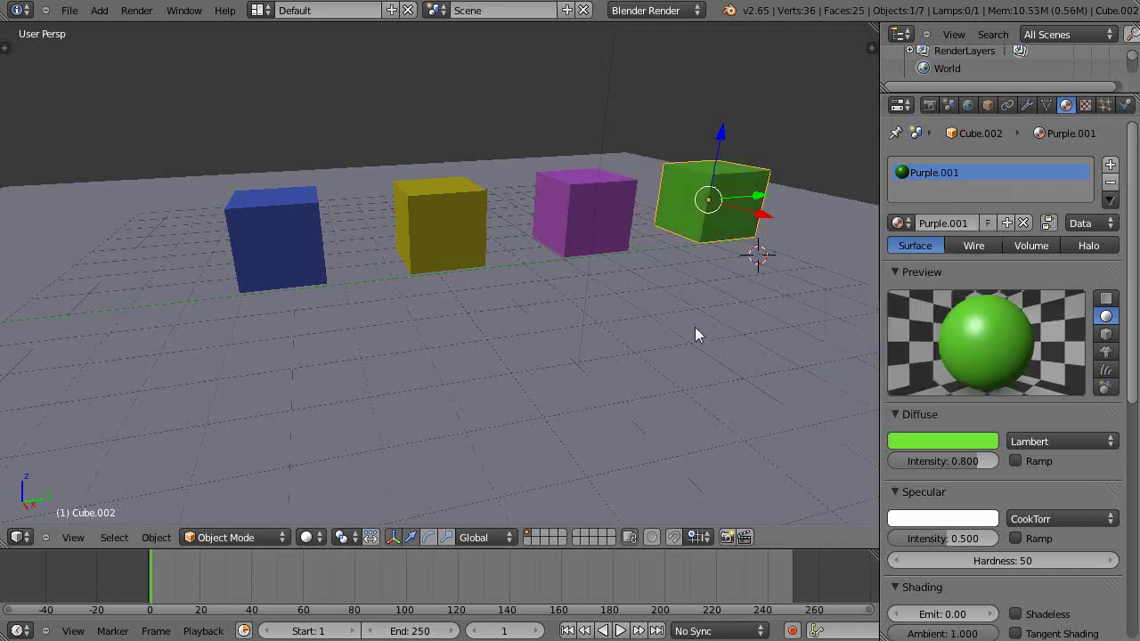
left_click(954, 222)
type("Green")
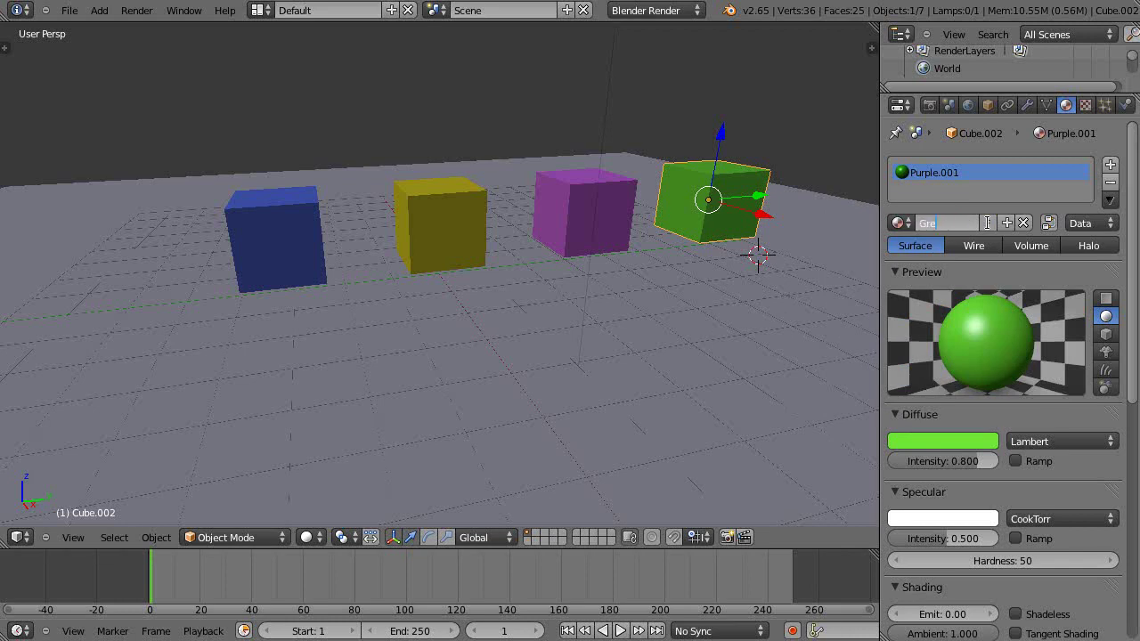
key("Return")
right_click(592, 198)
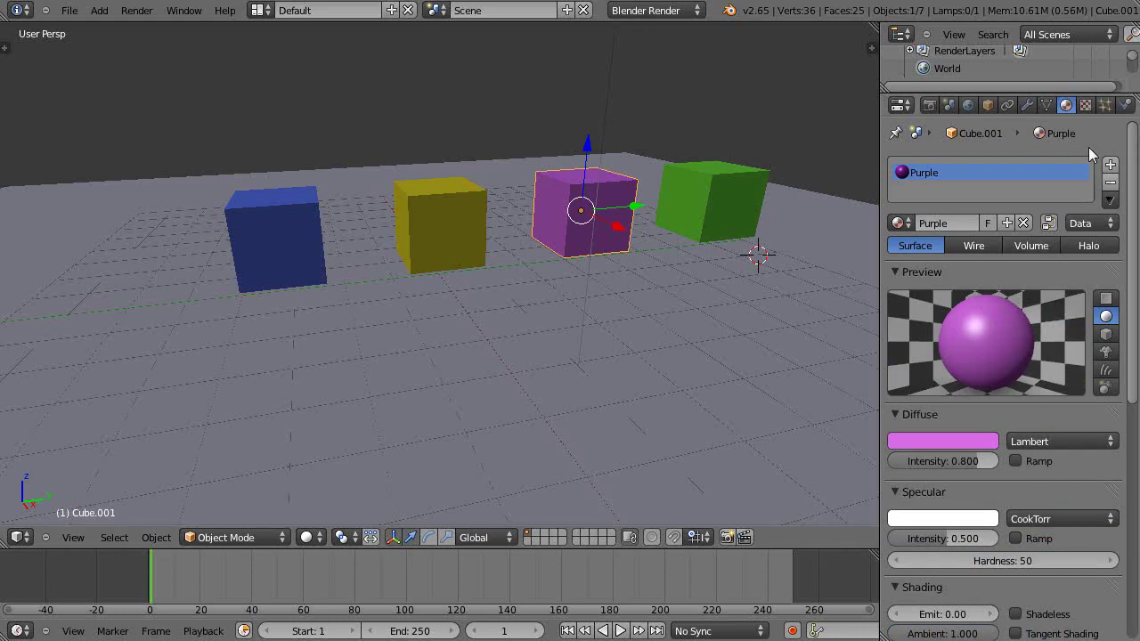
- Enable Z Transparency on the Purple material and lower its alpha to 0.496
left_click(1131, 164)
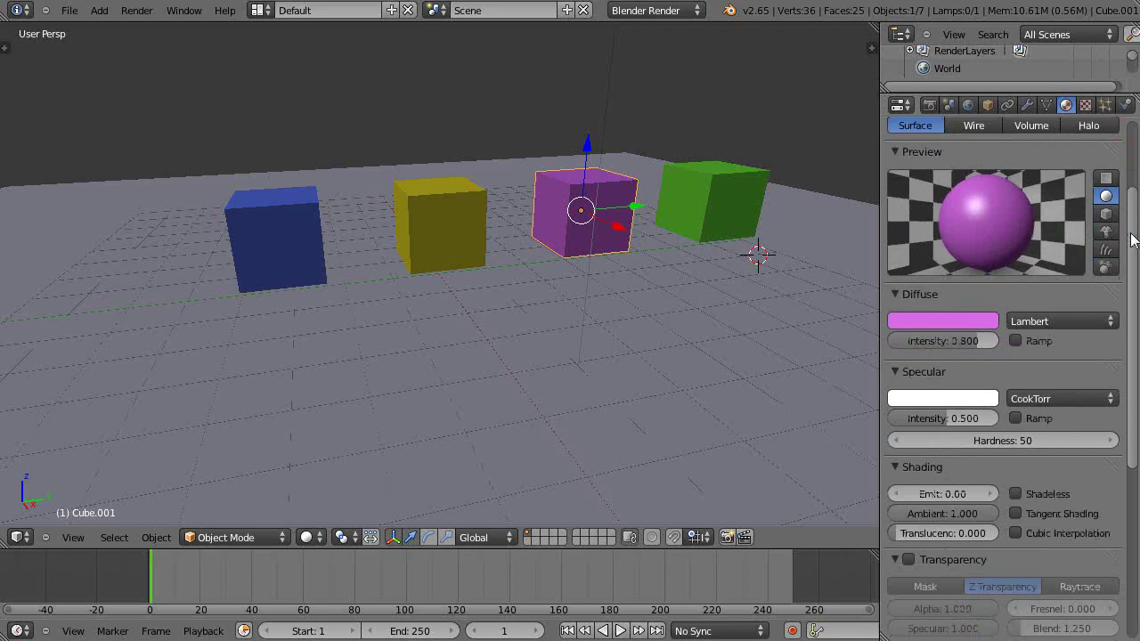
left_click_drag(1131, 239, 1126, 374)
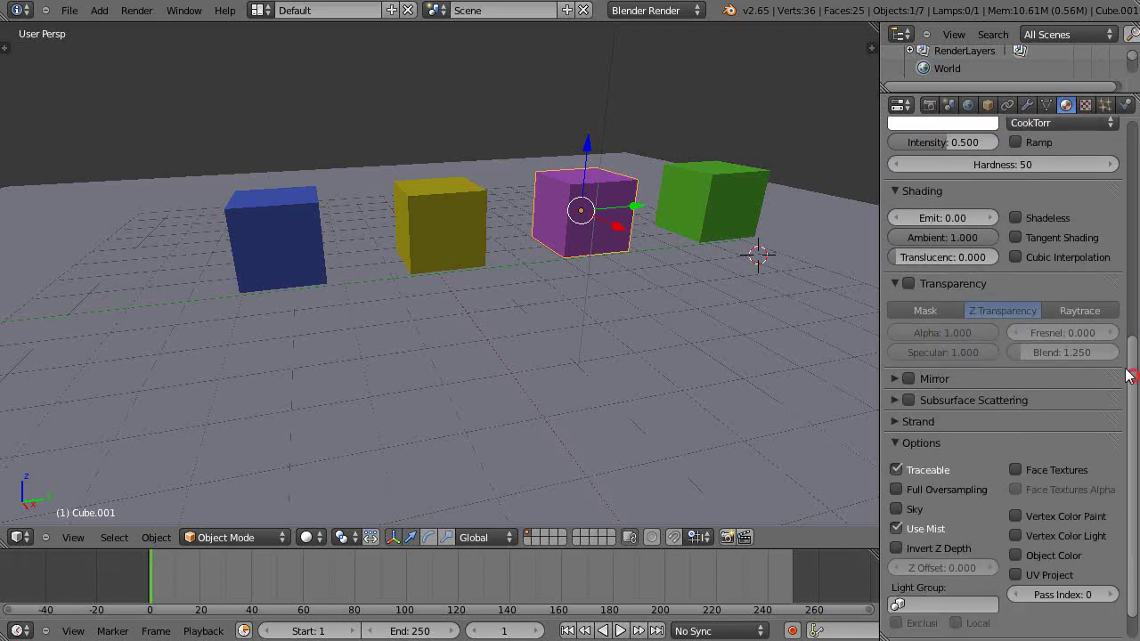
left_click(895, 284)
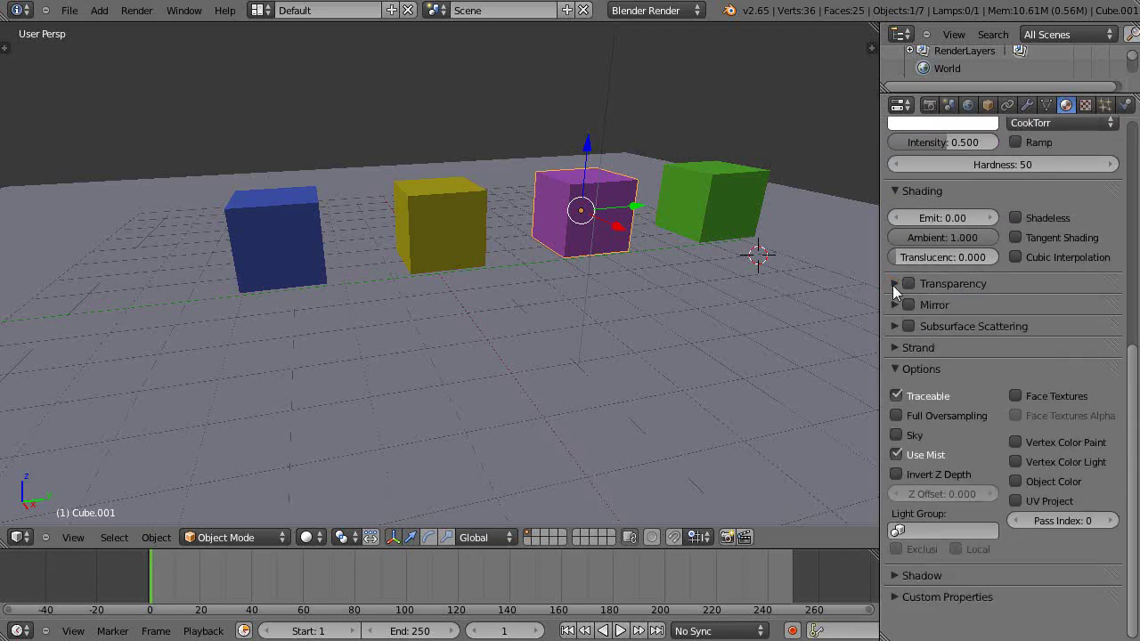
left_click(909, 283)
left_click(894, 284)
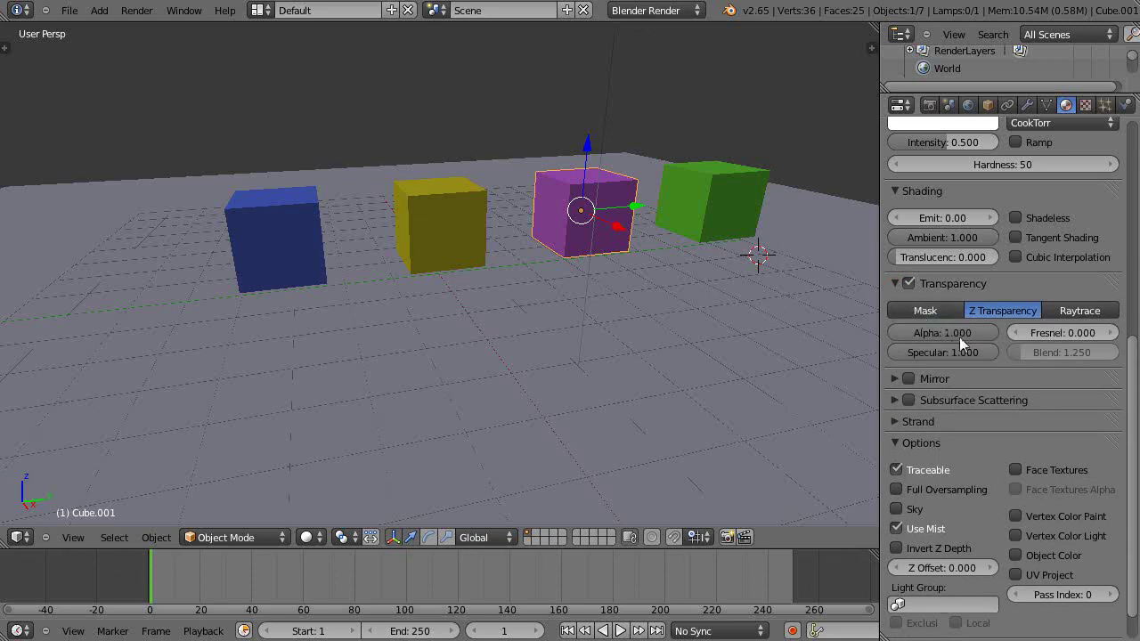
left_click(908, 284)
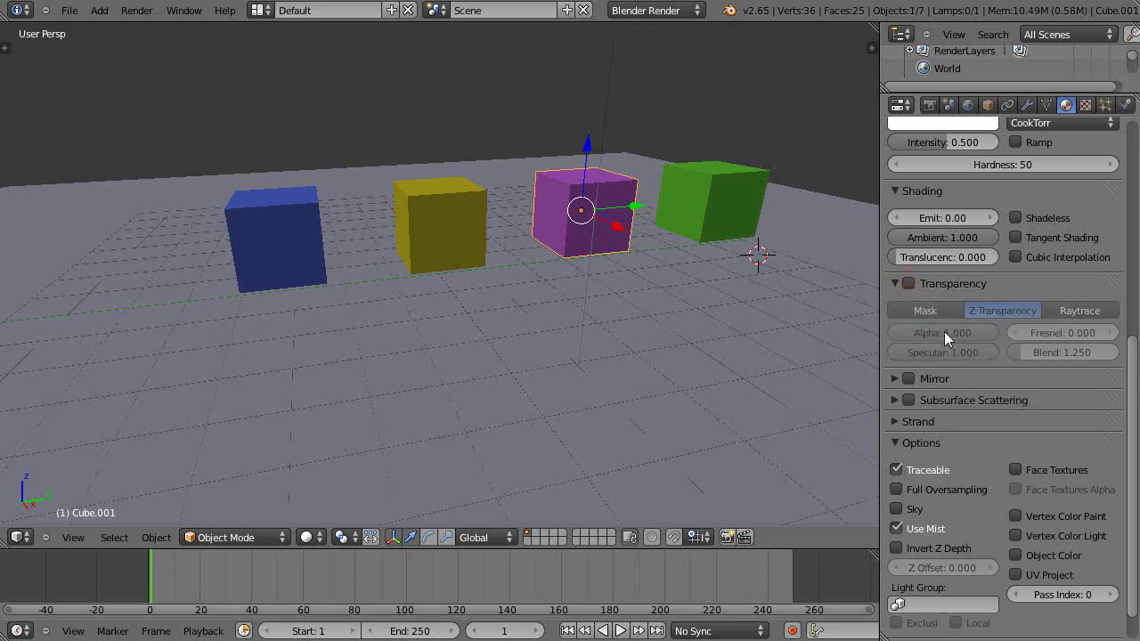
left_click(908, 283)
mouse_move(963, 333)
left_mouse_down()
mouse_move(909, 338)
mouse_move(944, 343)
left_mouse_up()
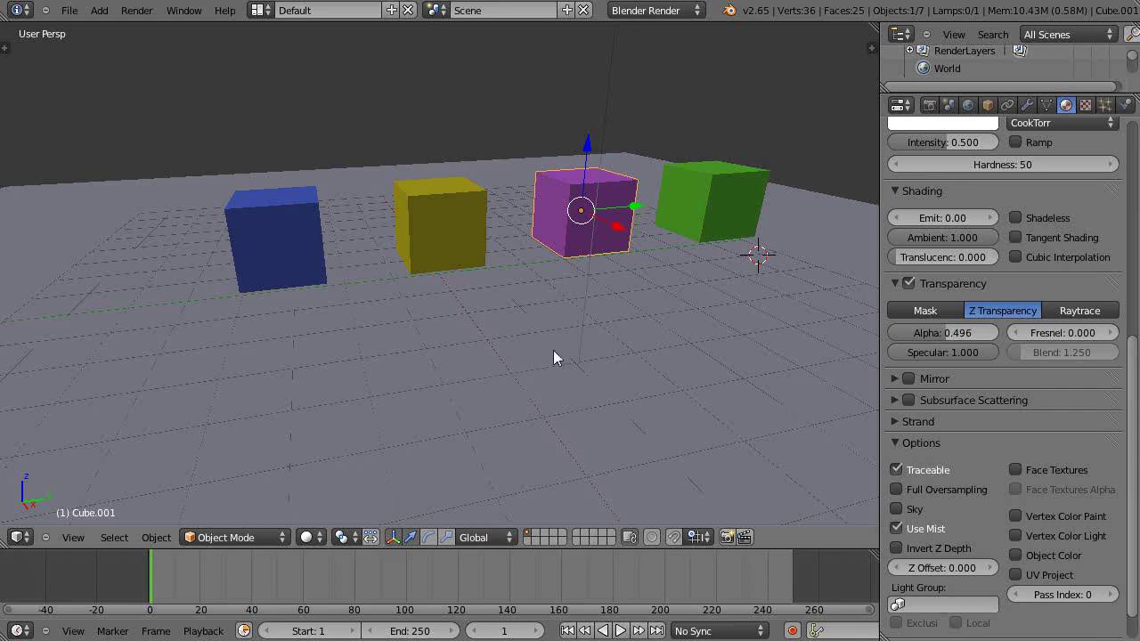
- Set the viewport shading back to Solid and orbit to view the cubes from another angle
left_click(307, 540)
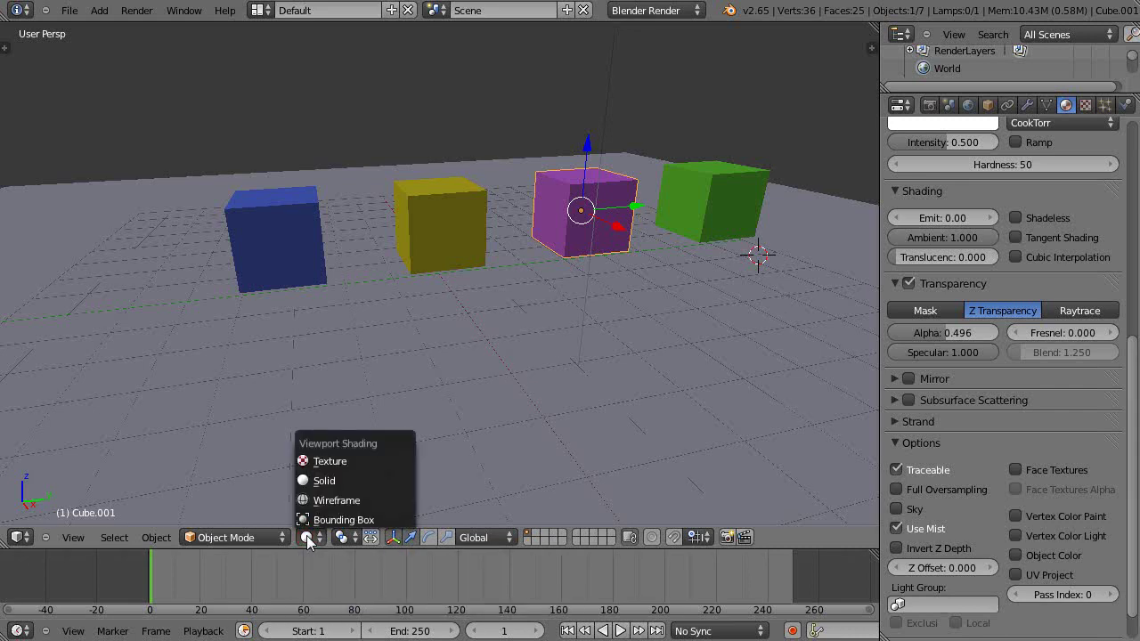
left_click(316, 464)
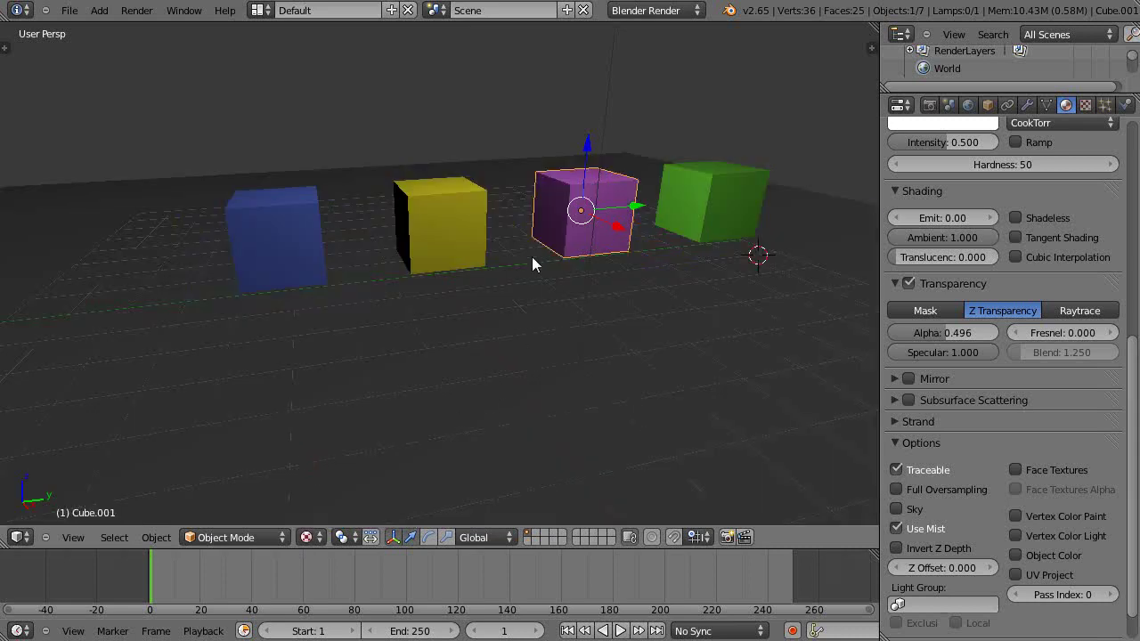
left_click(310, 538)
left_click(311, 477)
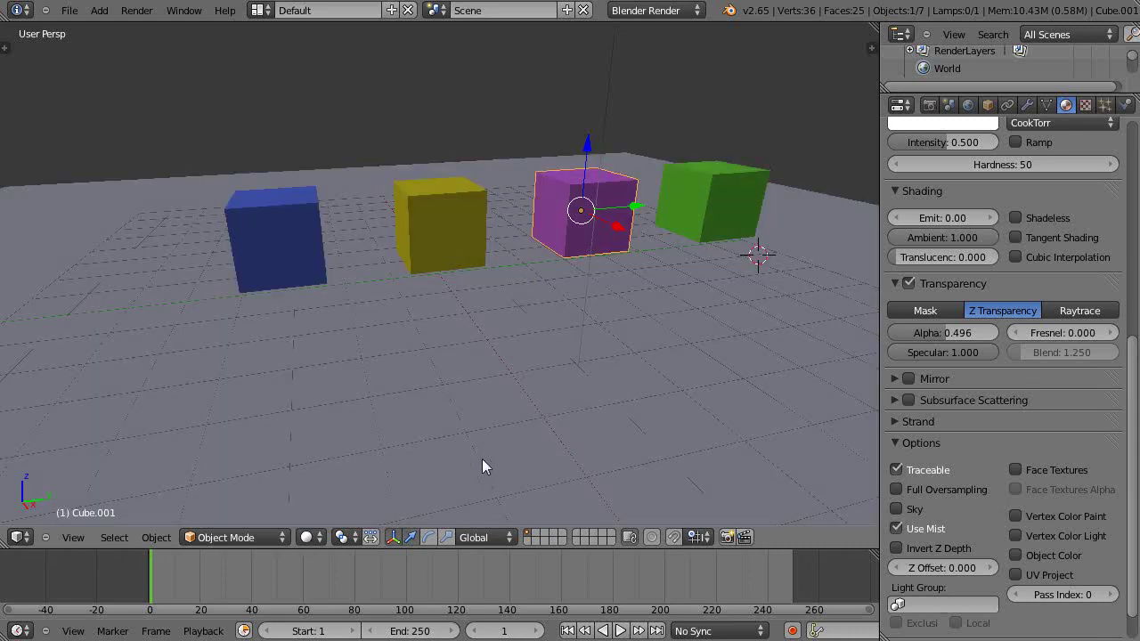
middle_click_drag(485, 441, 590, 427)
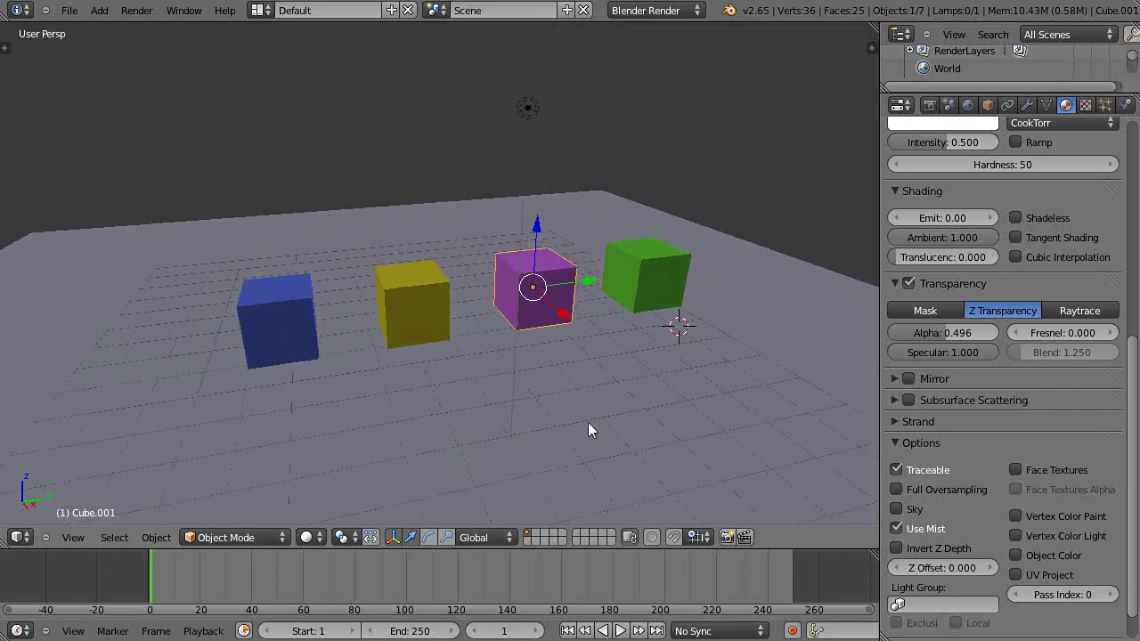
scroll(597, 412, "up", 2)
scroll(601, 408, "down", 4)
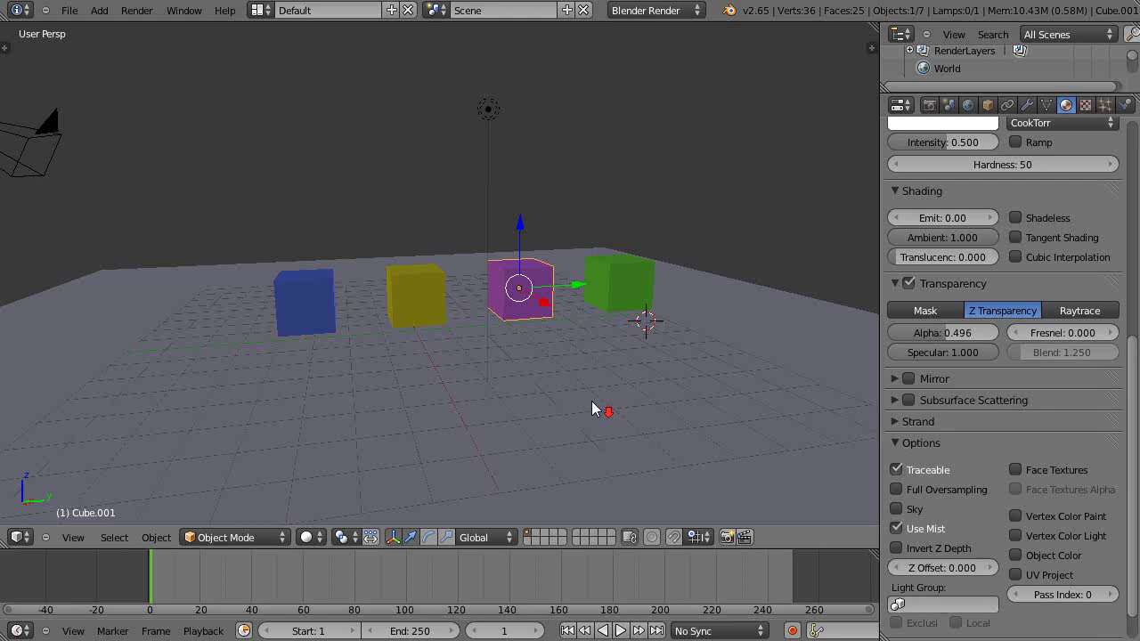
- Try Blender Game with GLSL and Multitexture shading, then return to Blender Render
left_click(681, 11)
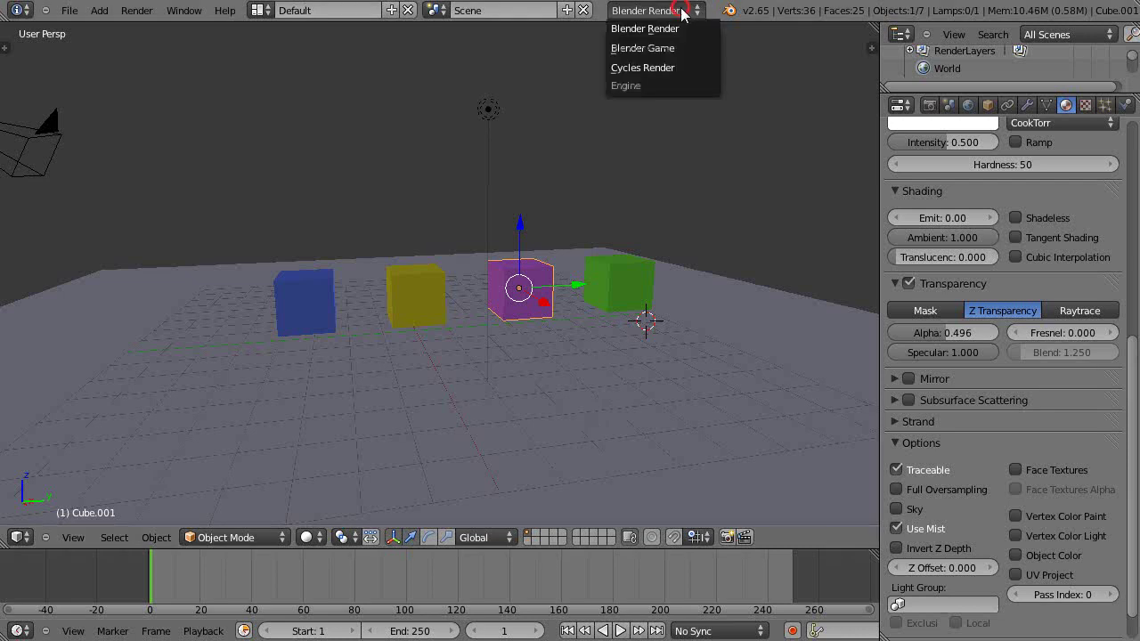
left_click(657, 49)
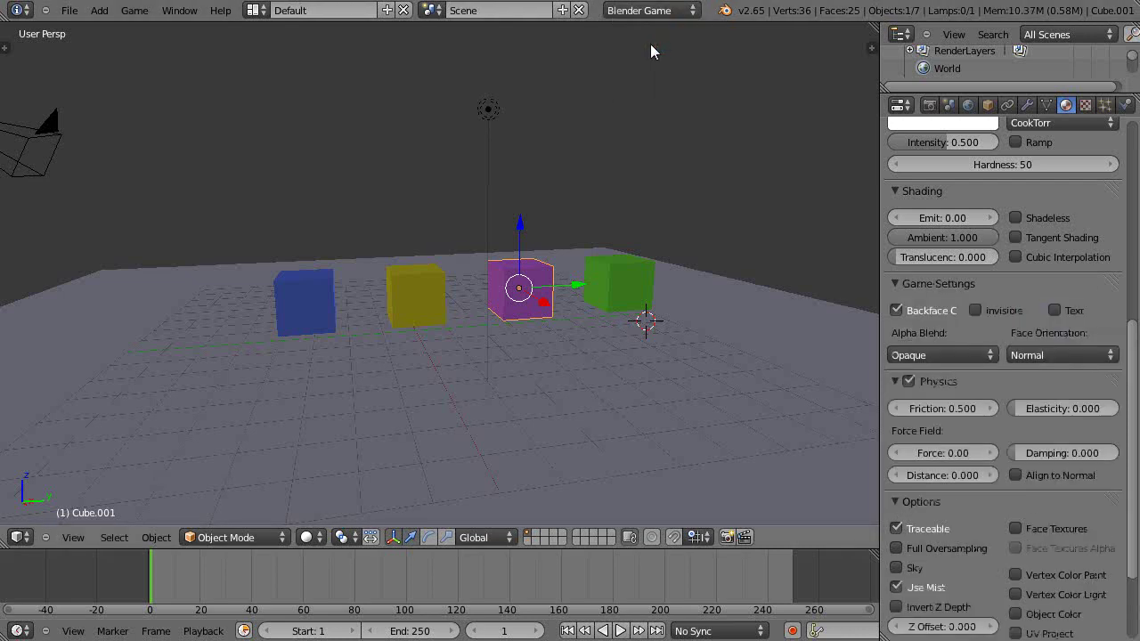
left_click(929, 105)
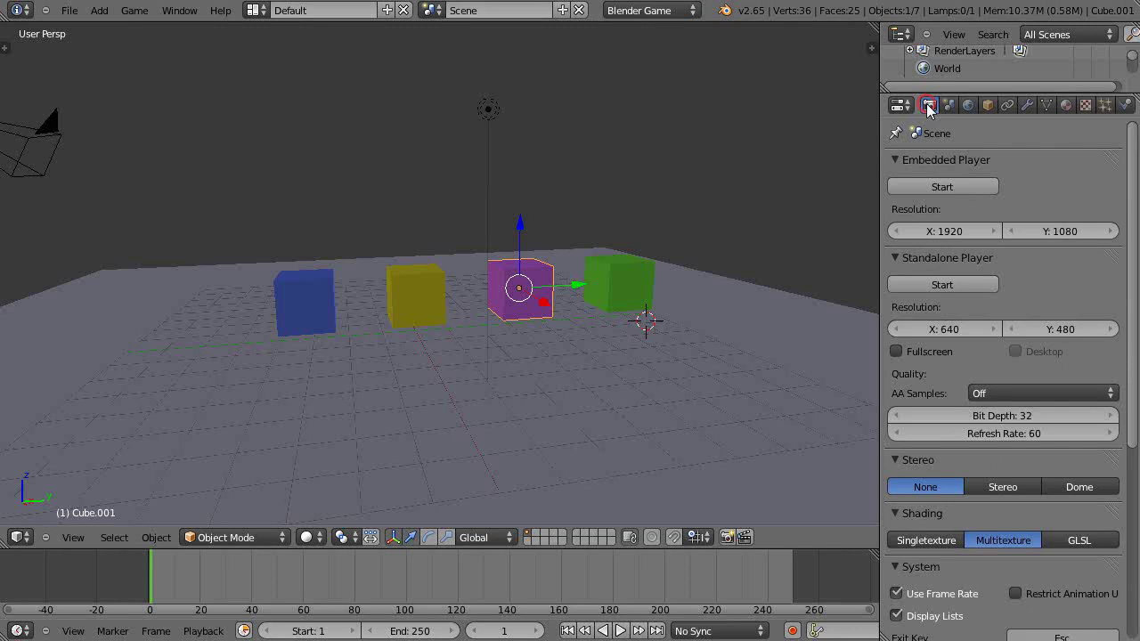
left_click(1081, 543)
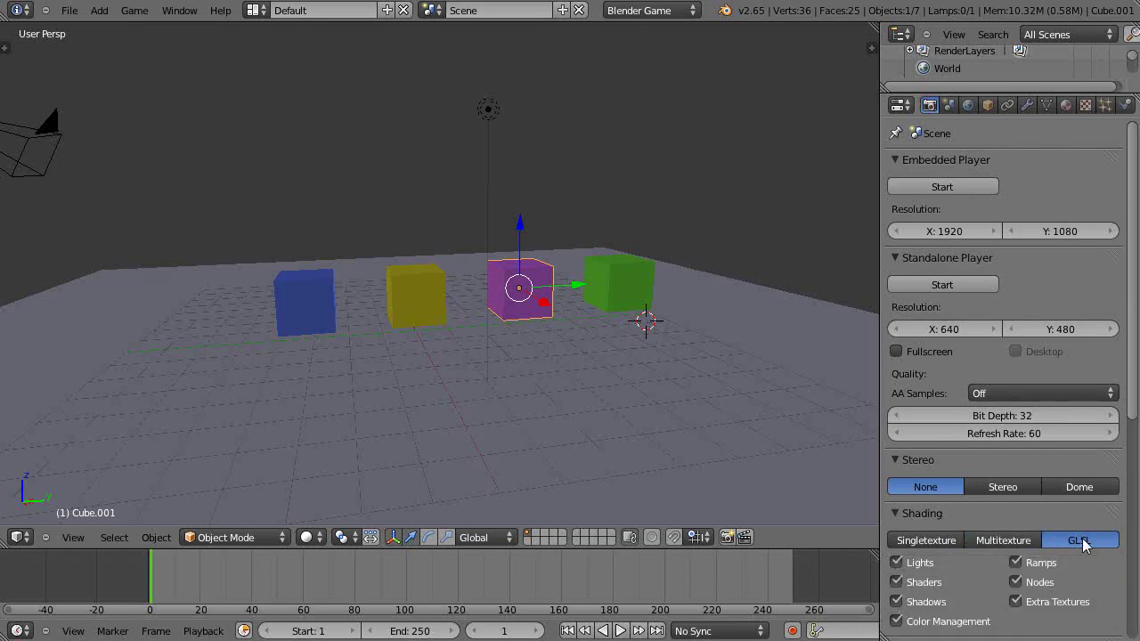
left_click(1010, 540)
left_click(622, 18)
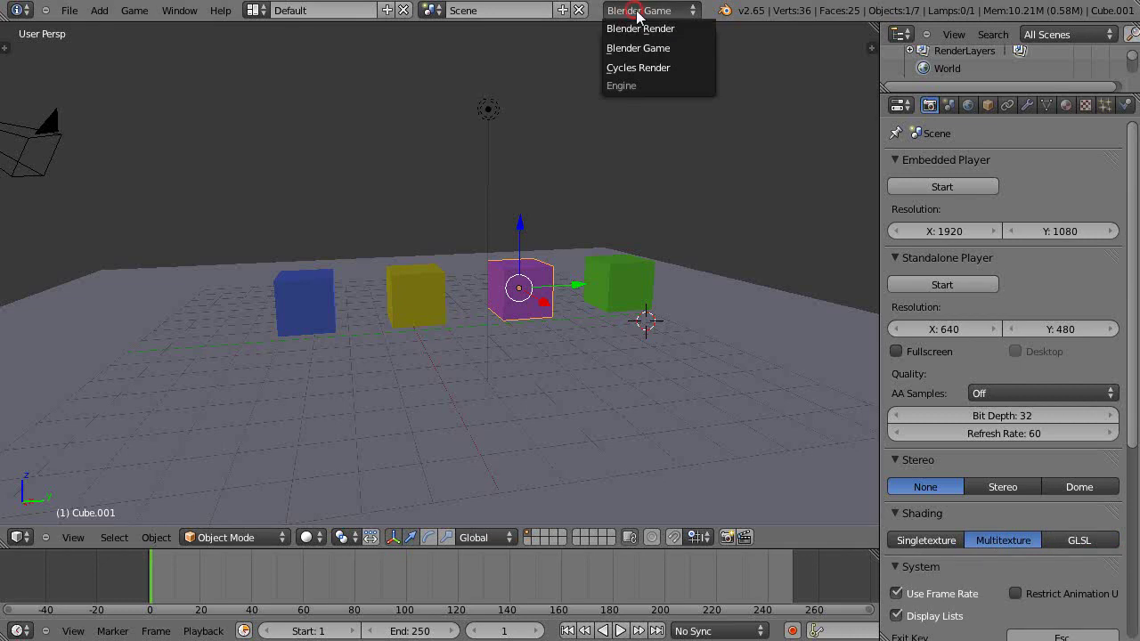
left_click(638, 26)
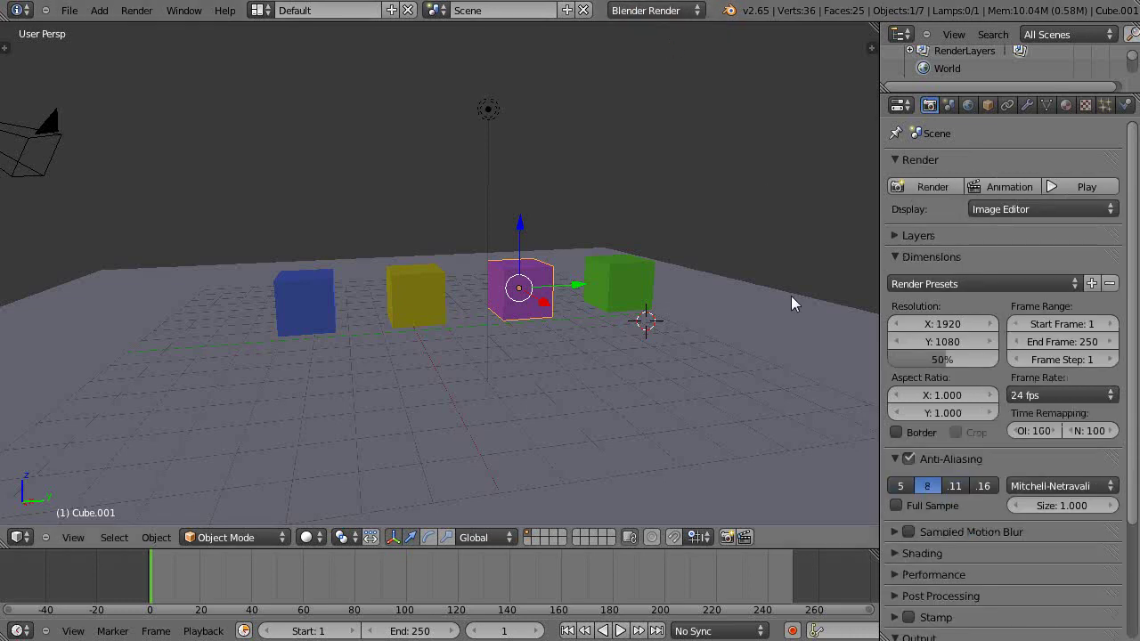
- Set the viewport's material display shading to GLSL in the side shelf
key("n")
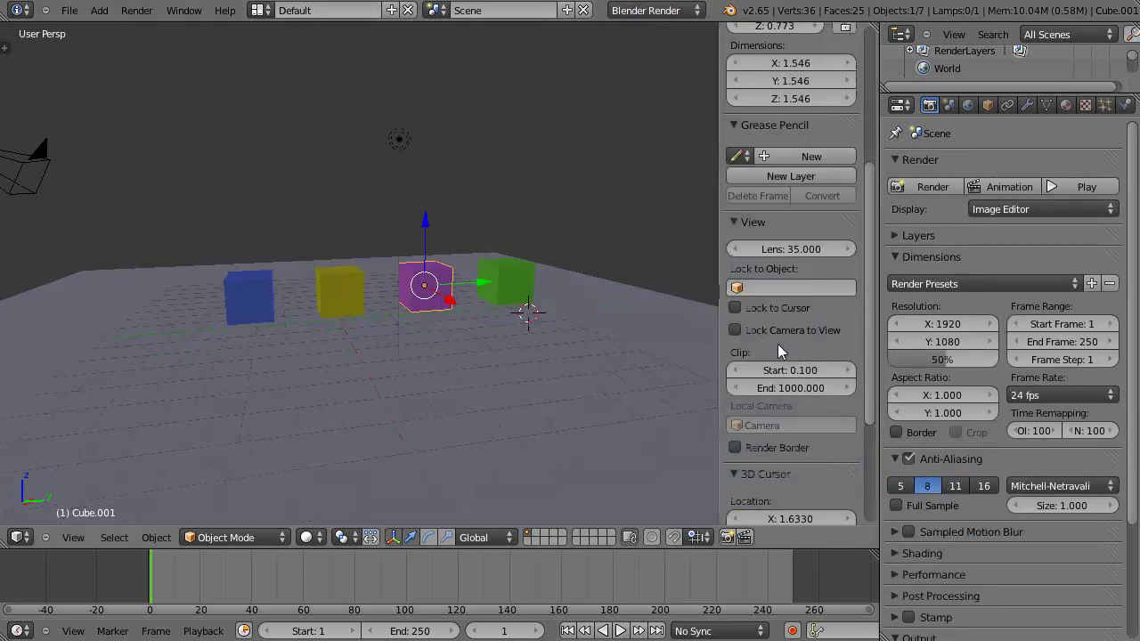
scroll(790, 292, "down", 5)
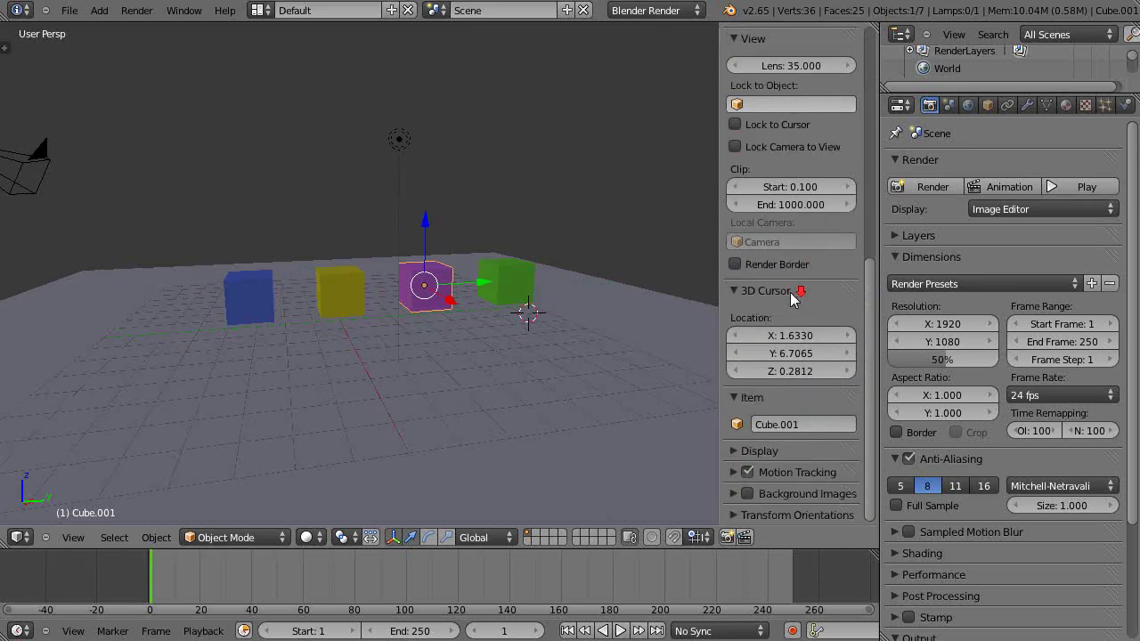
left_click(748, 451)
scroll(748, 458, "down", 5)
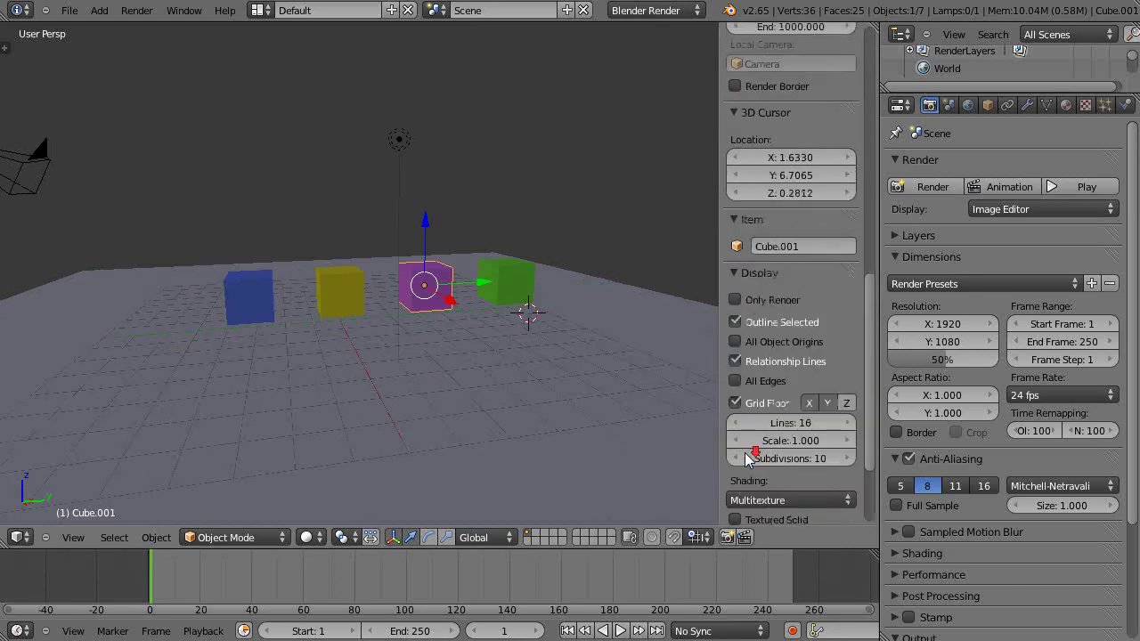
scroll(748, 458, "down", 5)
scroll(755, 428, "up", 3)
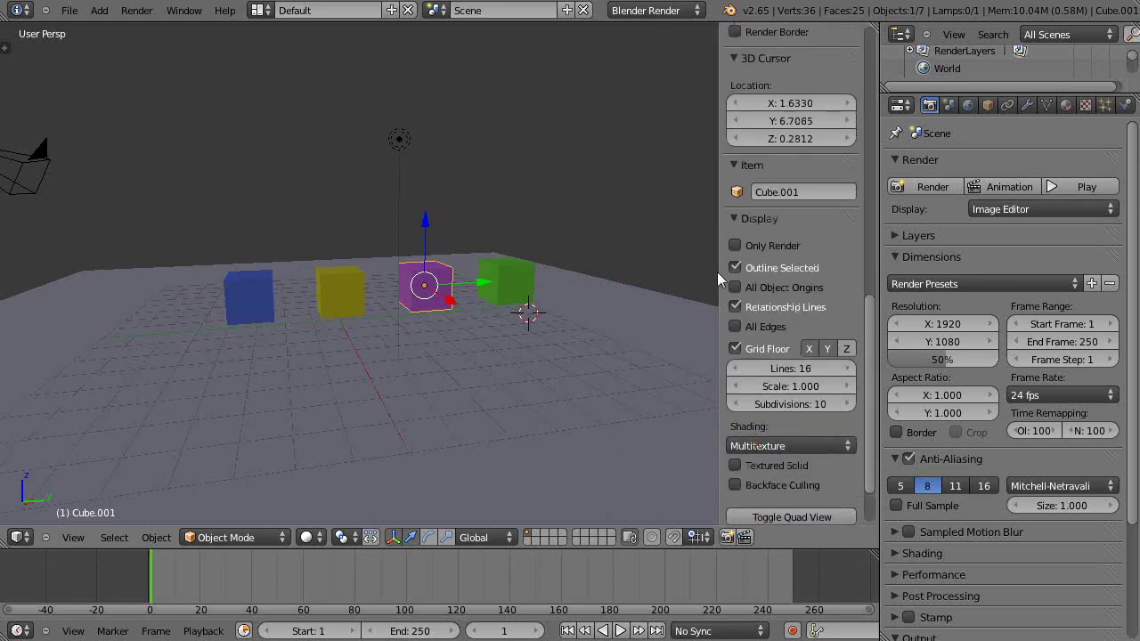
left_click(765, 446)
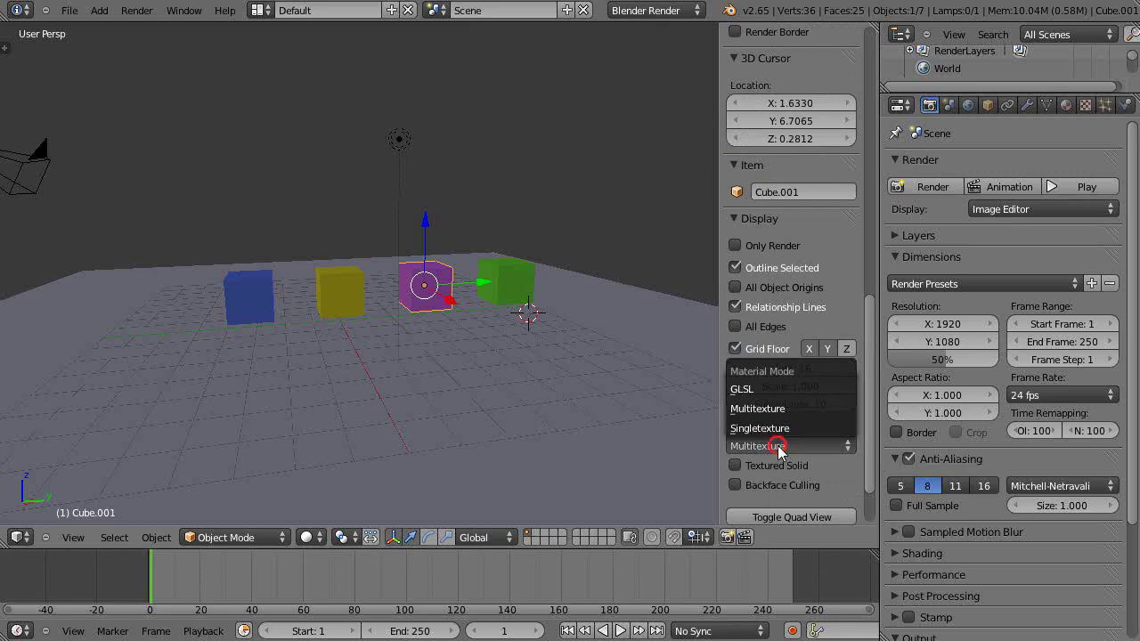
left_click(744, 389)
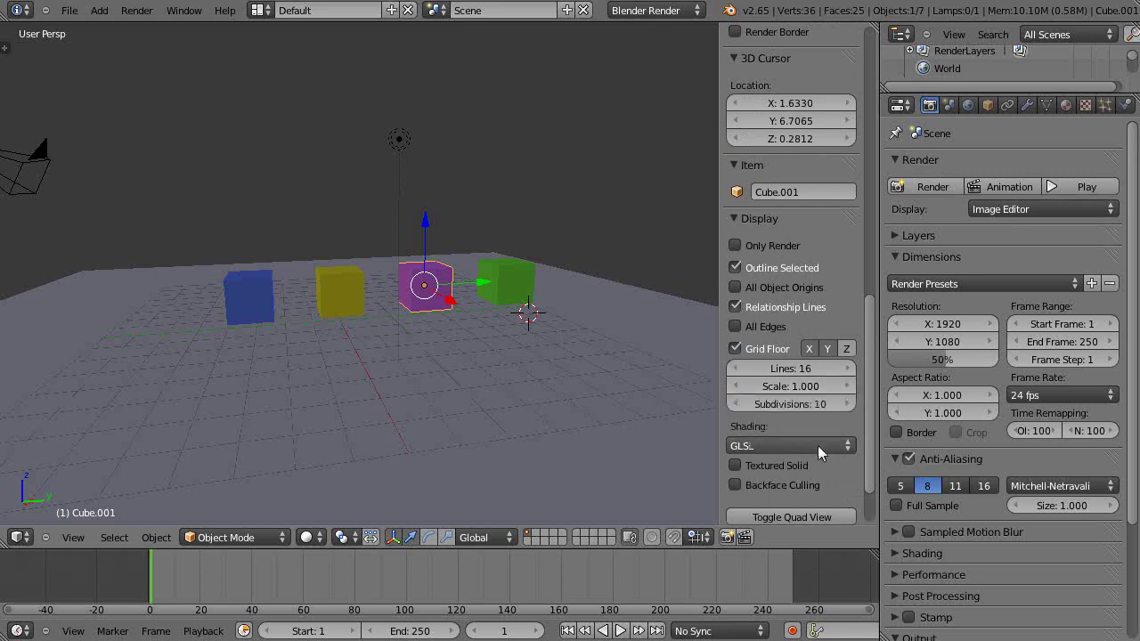
- Try Cycles Render, revert to Blender Render, and hide the side shelf
left_click(670, 9)
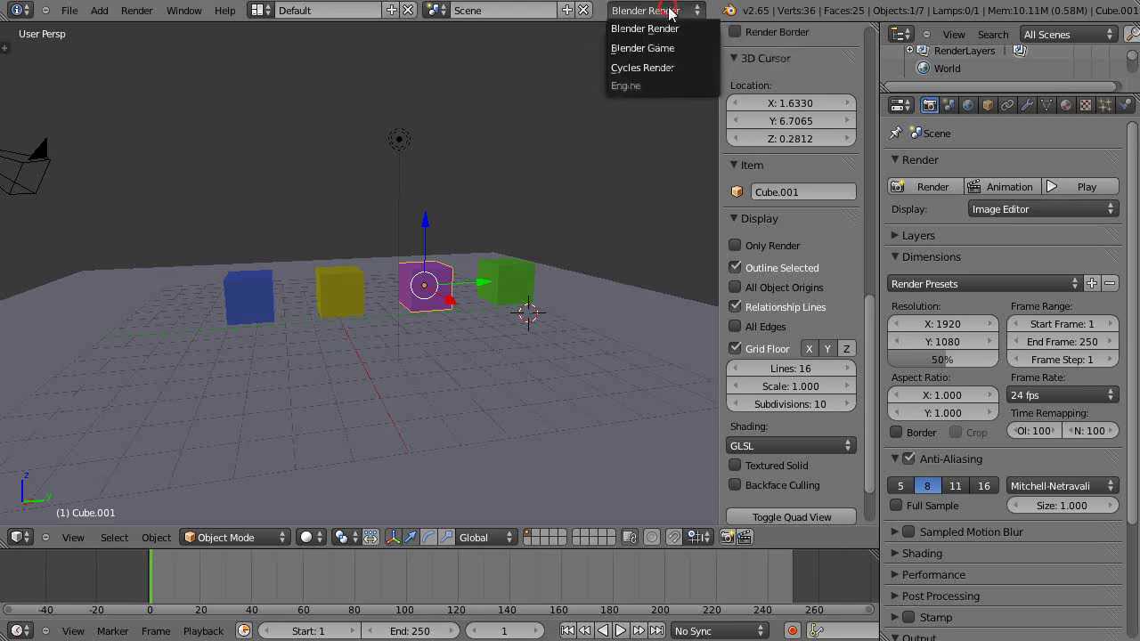
left_click(642, 67)
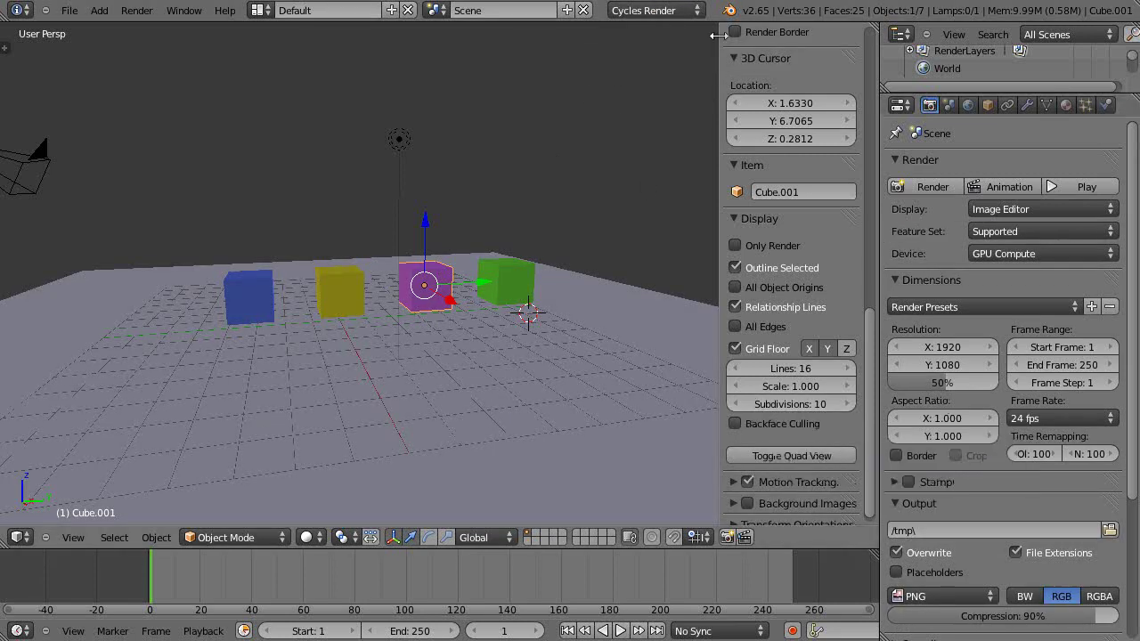
left_click(659, 10)
left_click(647, 29)
scroll(469, 296, "up", 3)
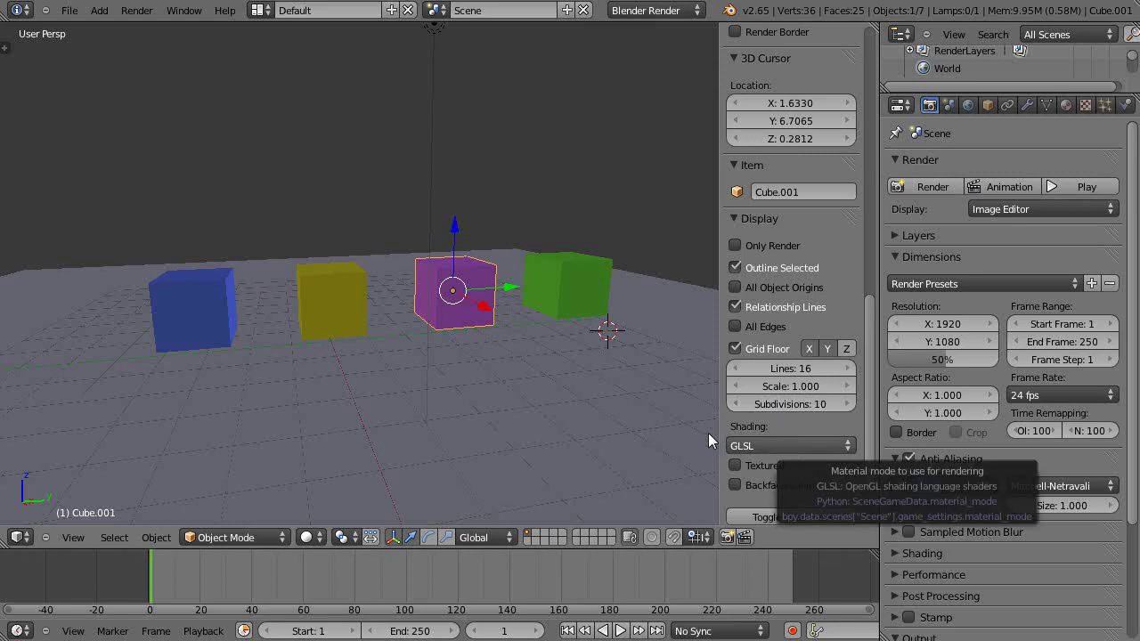
key("n")
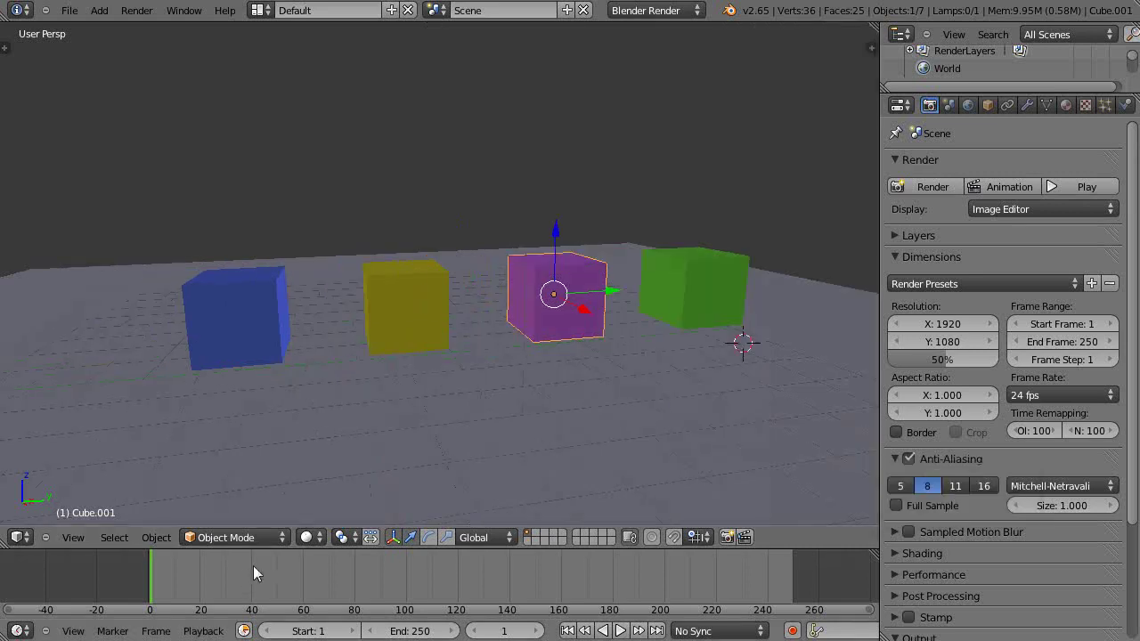
- Switch the viewport shading to Texture to show the see-through purple cube
left_click(306, 537)
left_click(316, 460)
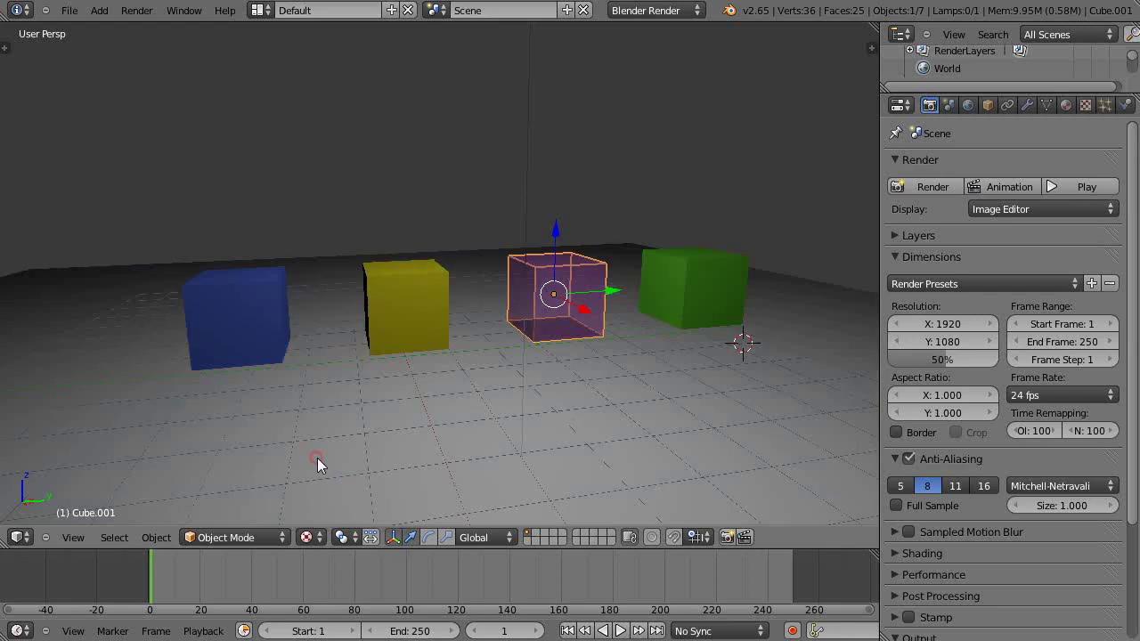
scroll(524, 378, "up", 4)
scroll(526, 380, "down", 1)
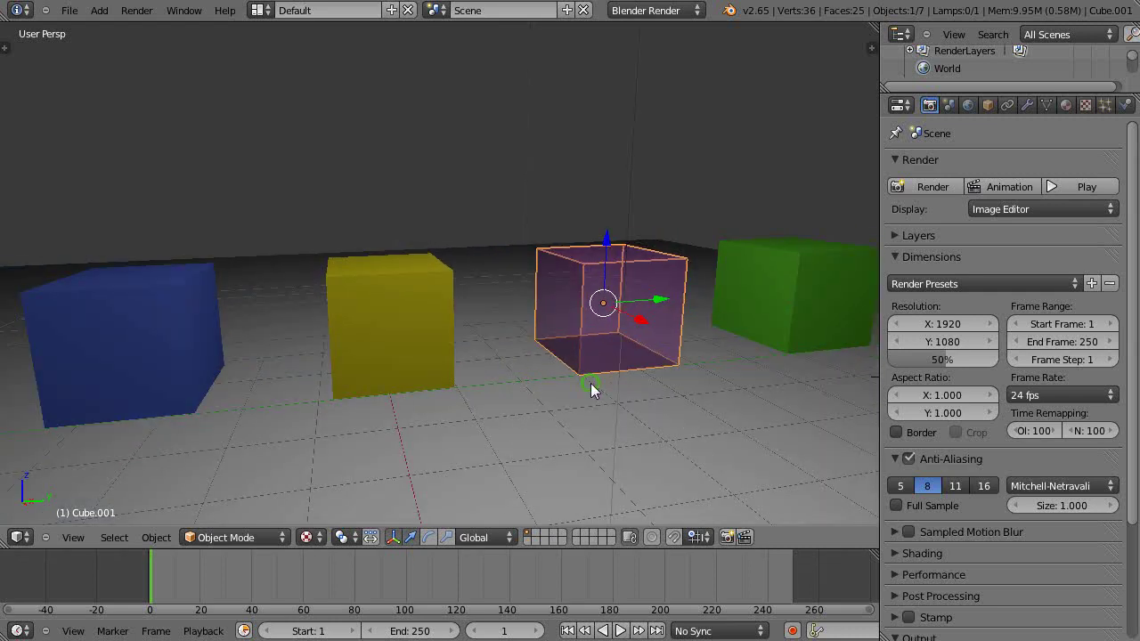
middle_click_drag(591, 384, 565, 383)
- Orbit to view the cubes from higher up and bring back the Purple material settings
scroll(641, 374, "down", 2)
scroll(525, 376, "up", 3)
scroll(527, 378, "down", 2)
scroll(564, 383, "up", 4)
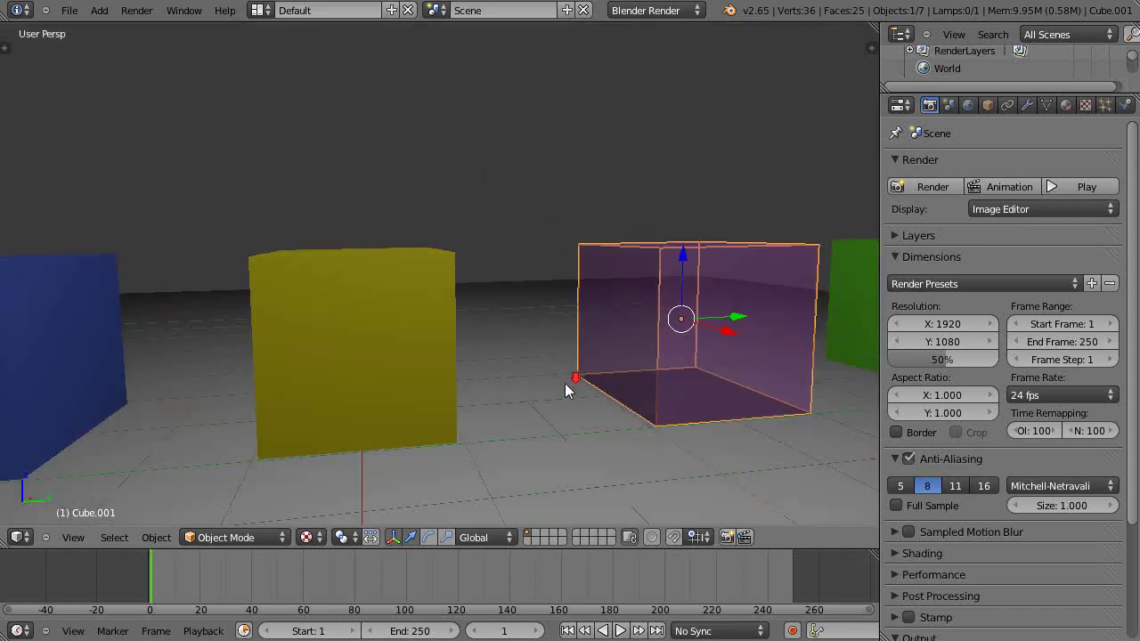
scroll(565, 382, "down", 2)
scroll(555, 342, "down", 2)
middle_click_drag(556, 354, 574, 376)
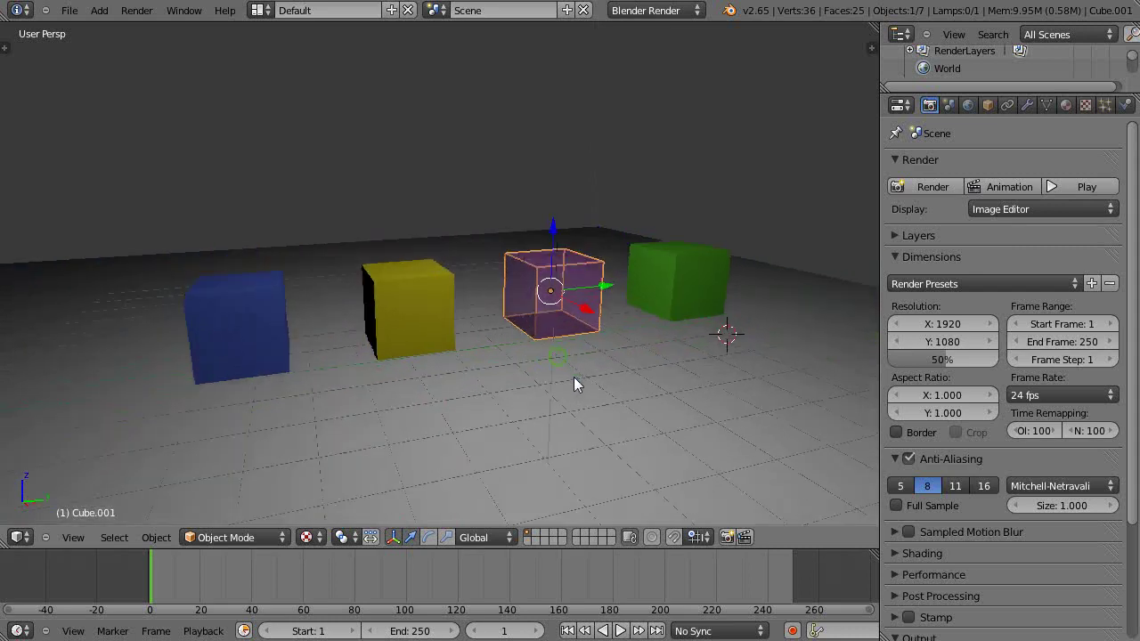
middle_click_drag(667, 382, 620, 369)
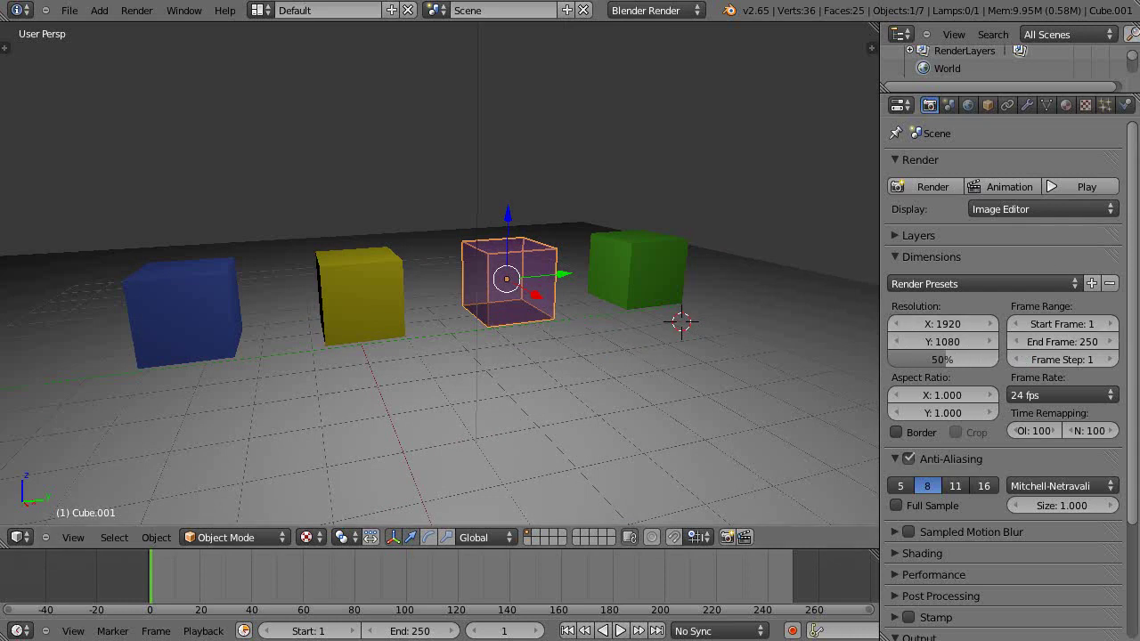
left_click(1066, 105)
scroll(1114, 517, "up", 10)
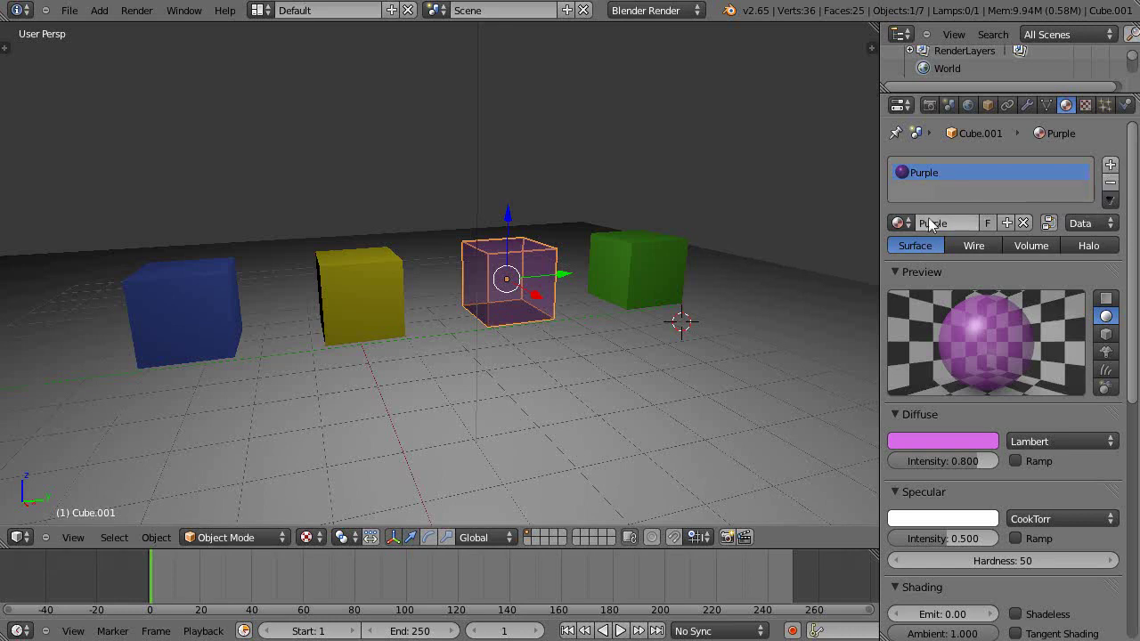
- Add two material slots and give slot 2 a new cyan diffuse material named Cyan
left_click(898, 222)
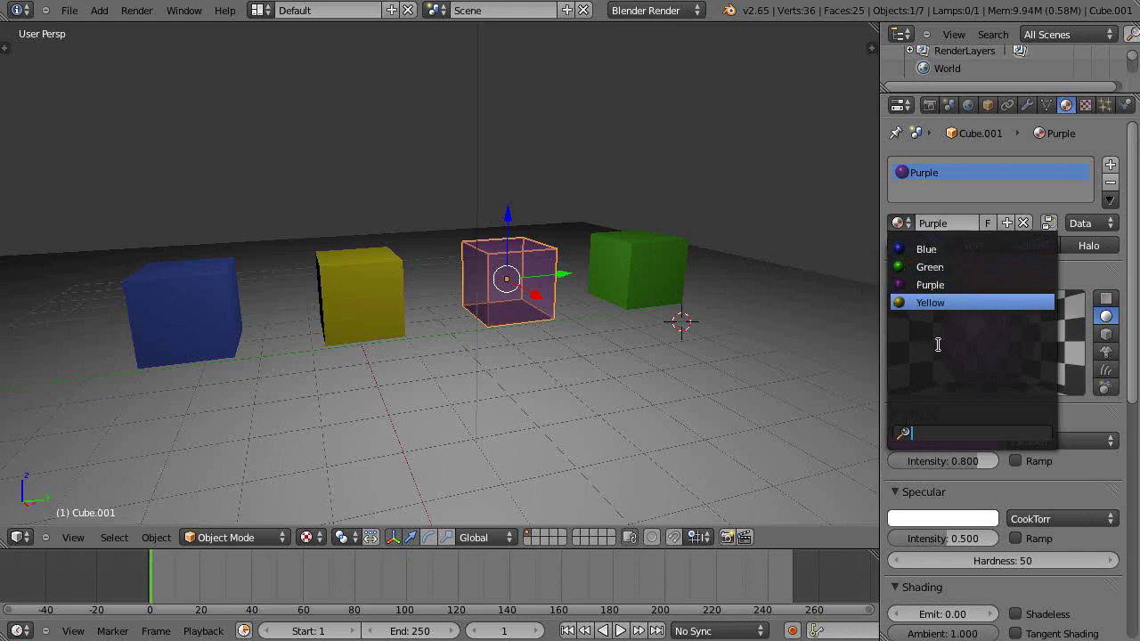
left_click(1112, 165)
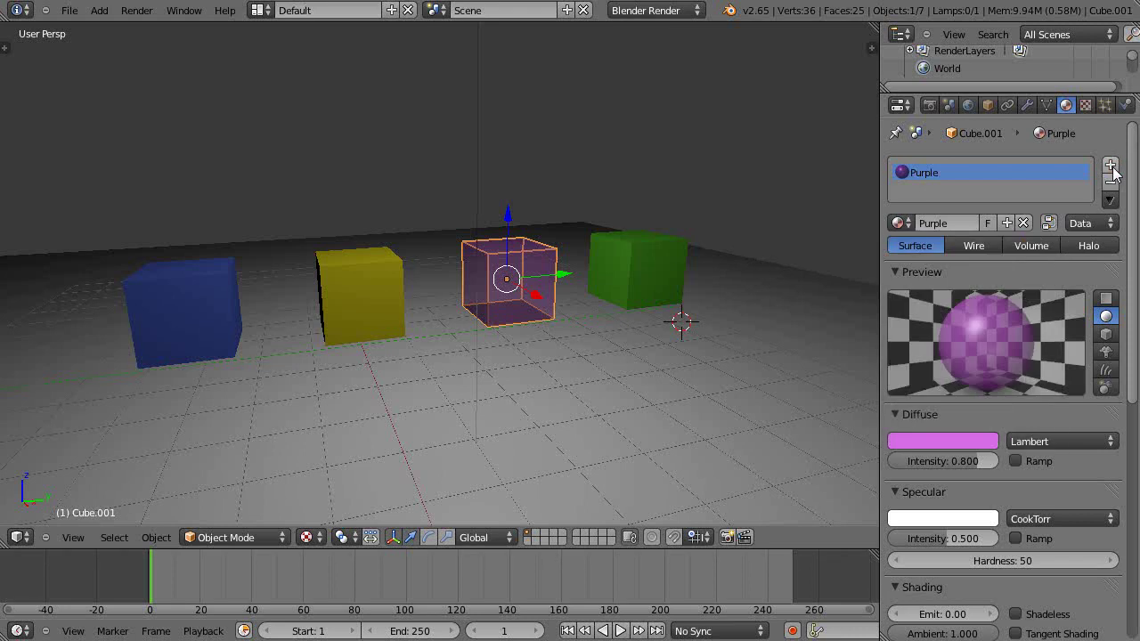
left_click(1110, 166)
left_click(1110, 165)
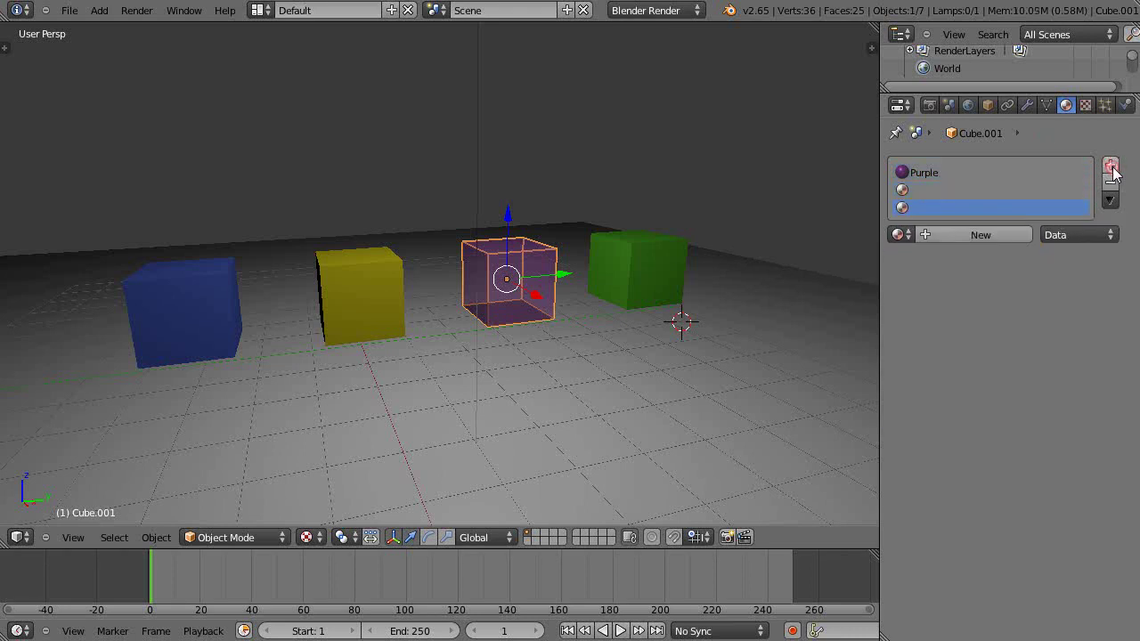
left_click(904, 191)
left_click(927, 236)
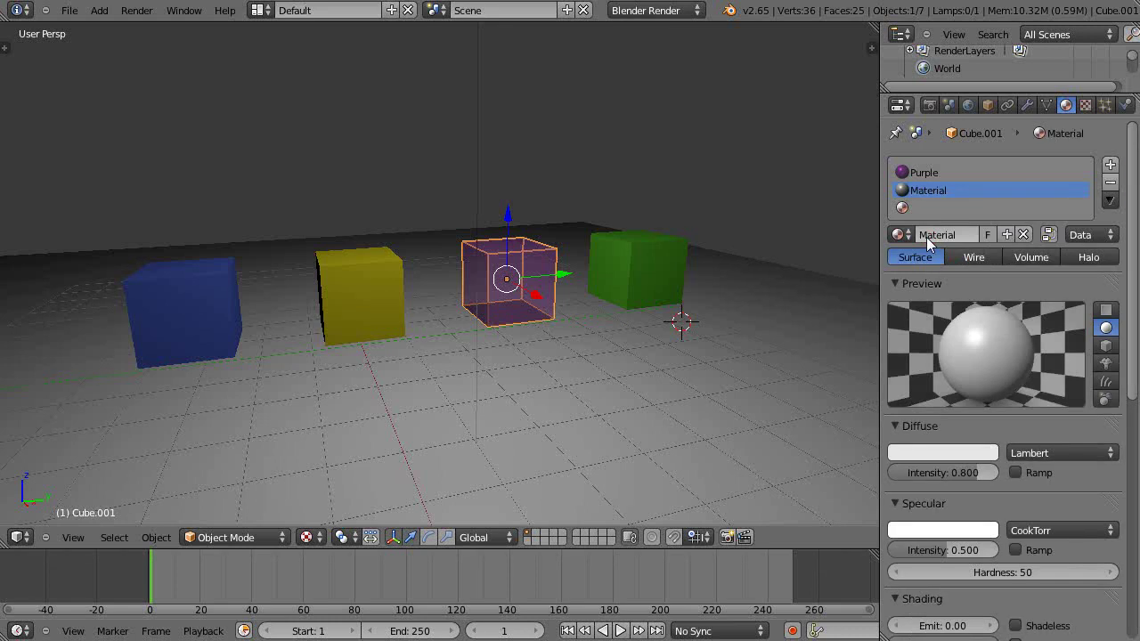
left_click(948, 454)
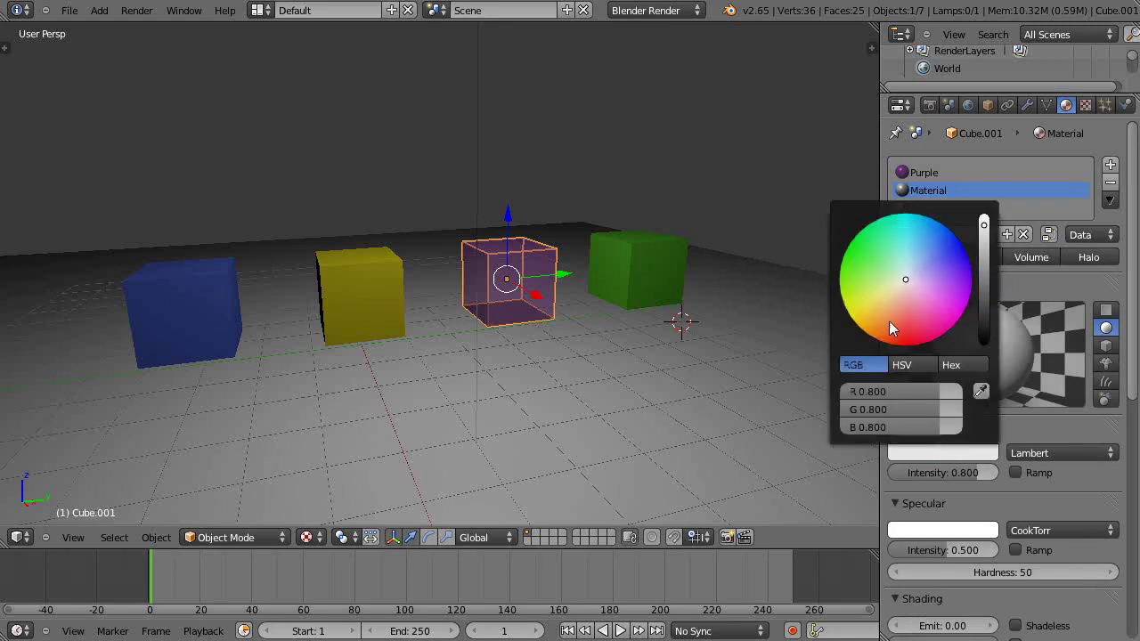
left_click(907, 220)
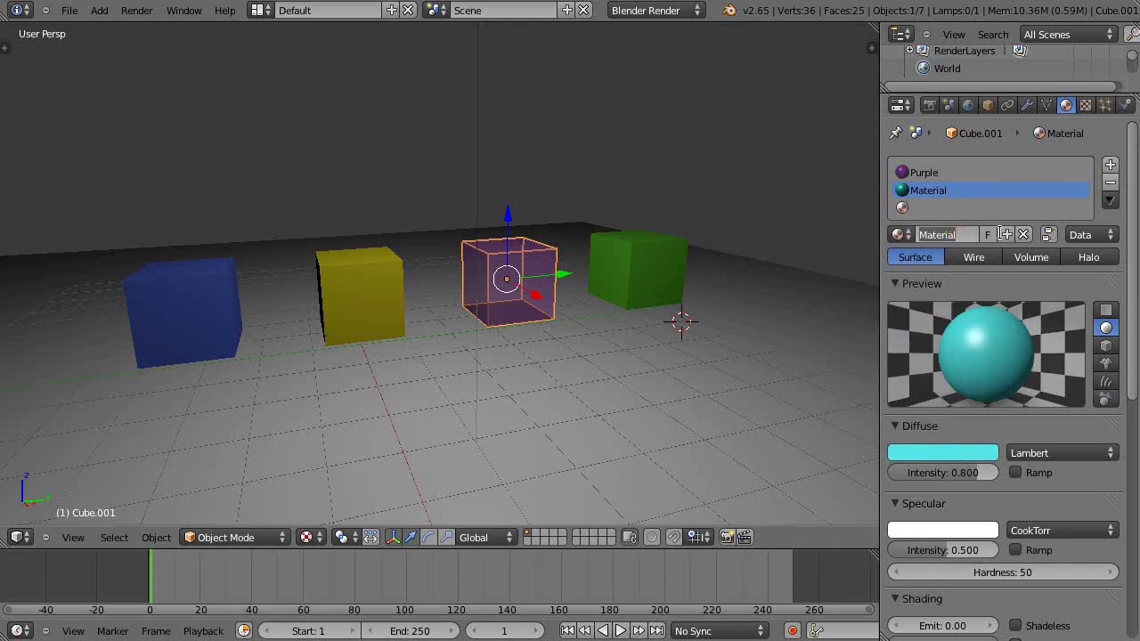
type("Cyan")
key("Return")
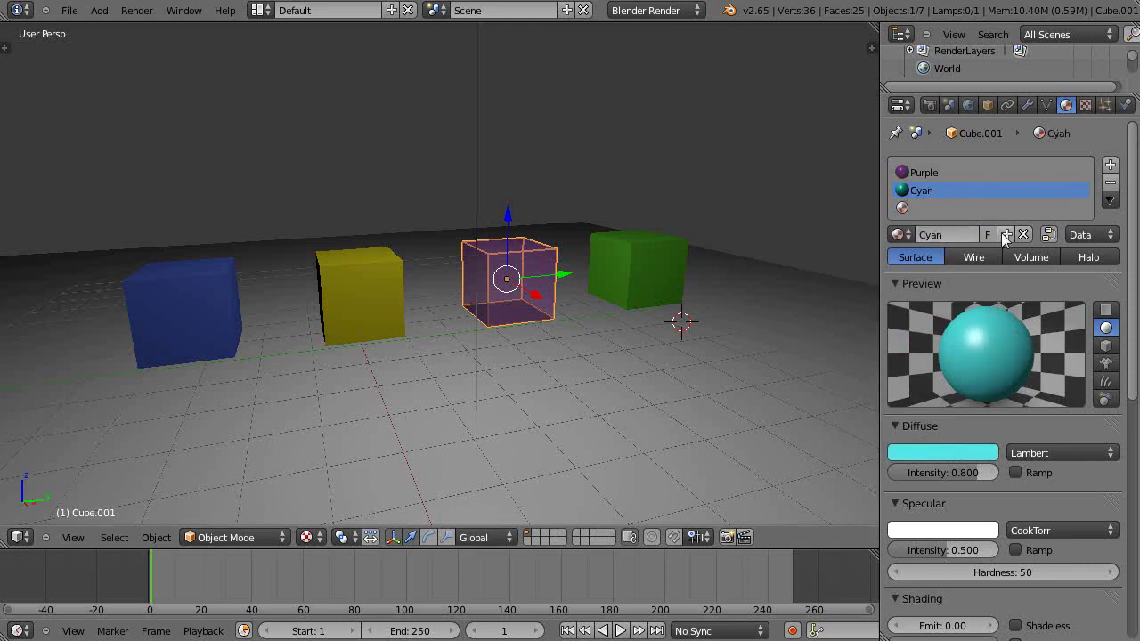
- Create a magenta diffuse material named Magenta in the third slot
left_click(899, 207)
left_click(951, 234)
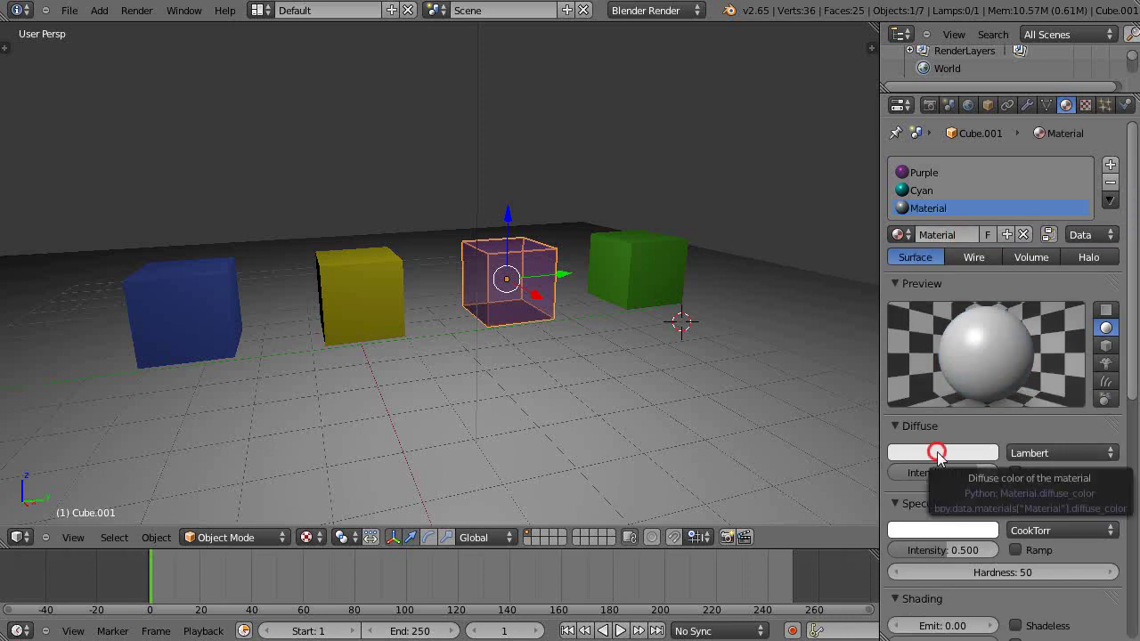
left_click(937, 451)
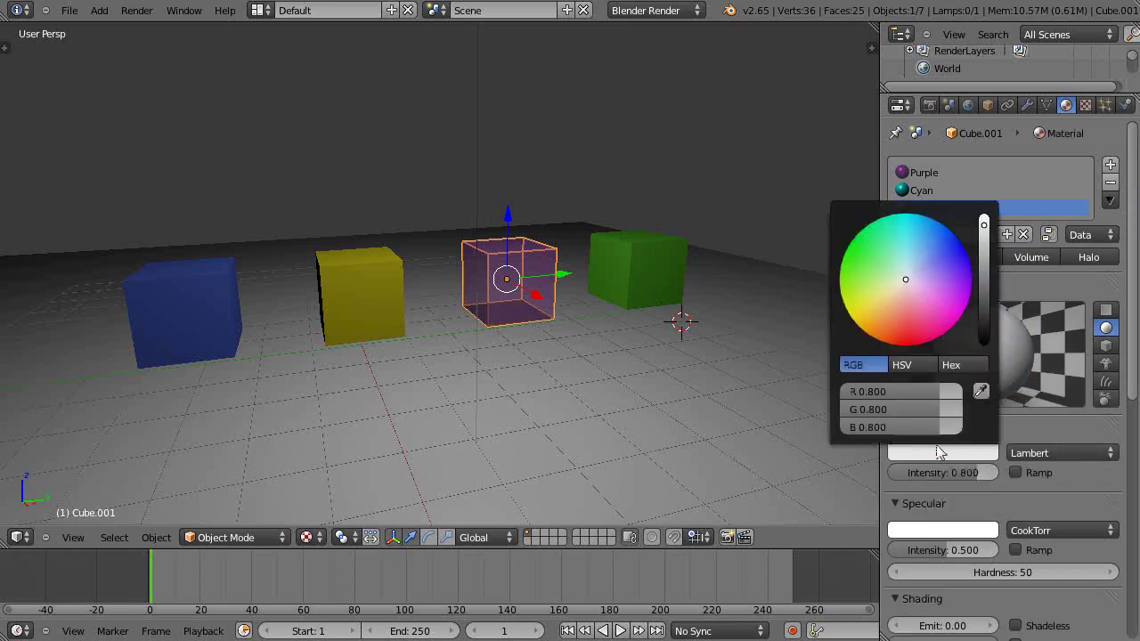
left_click(952, 310)
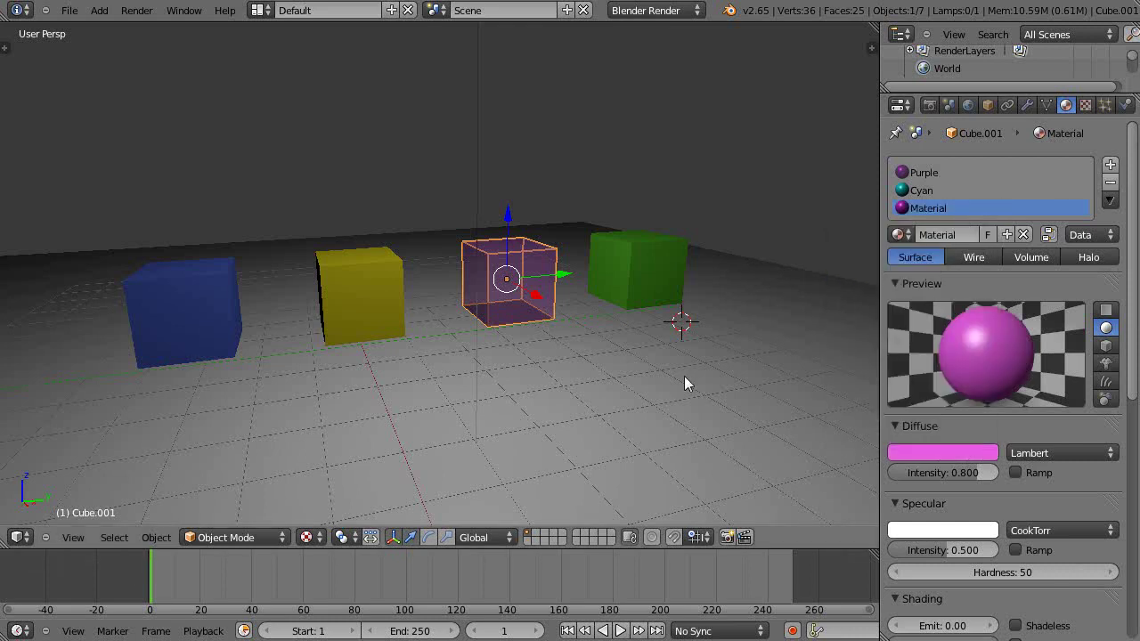
left_click(953, 234)
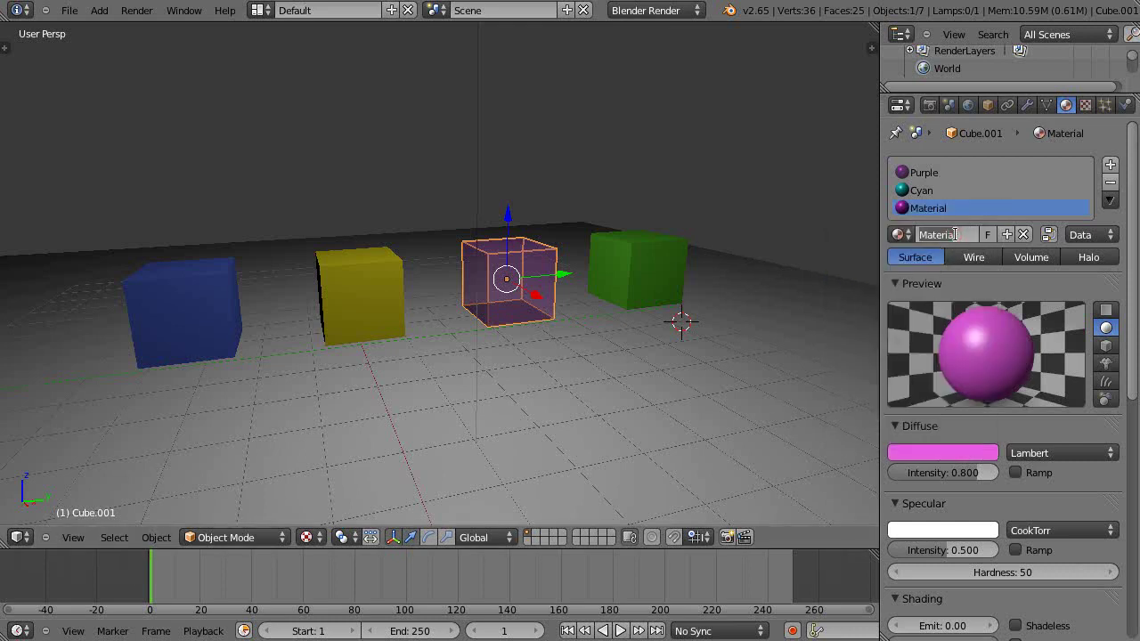
type("Magenta")
key("Return")
left_click(897, 234)
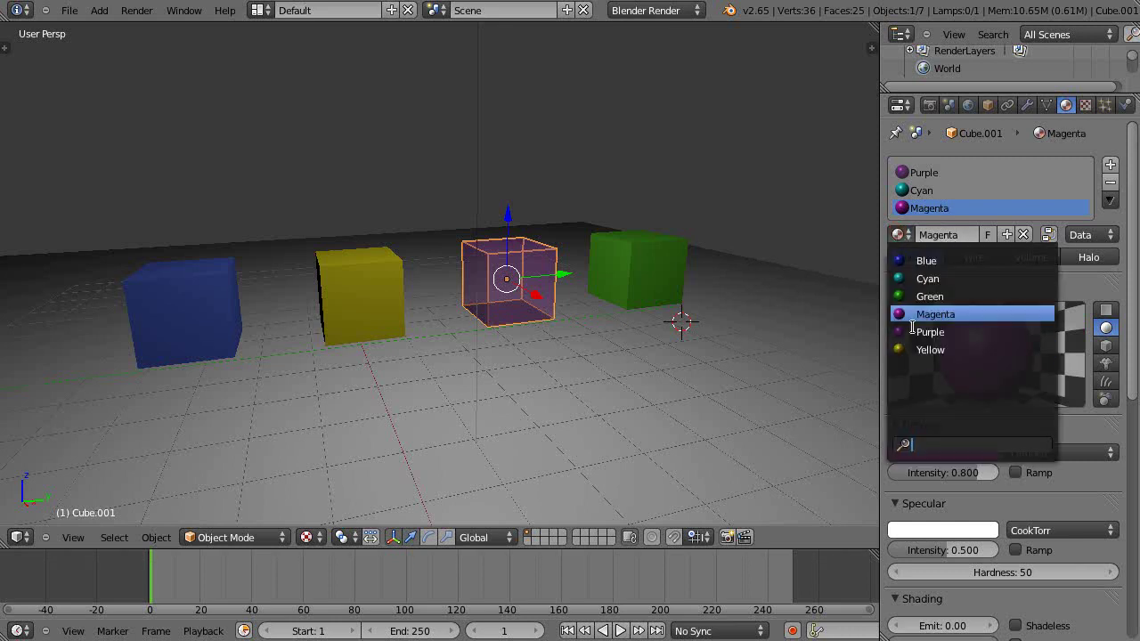
key("Down")
key("Down")
key("Down")
key("Up")
key("Up")
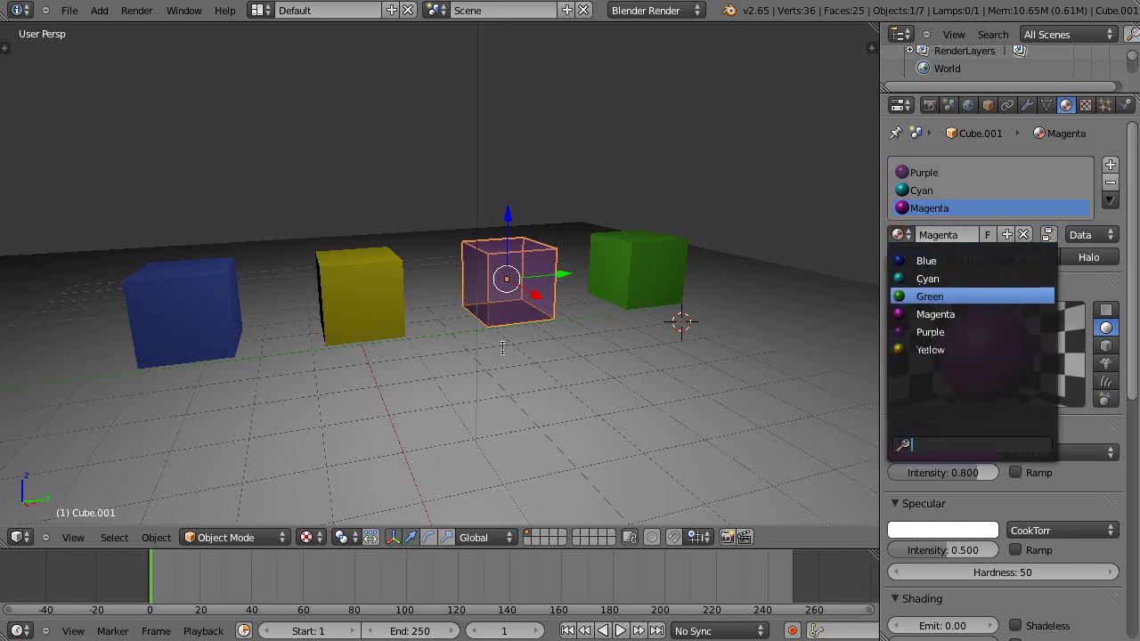
- Assign the existing Cyan material to the leftmost blue cube so the row reads cyan, yellow, purple, green
right_click(197, 317)
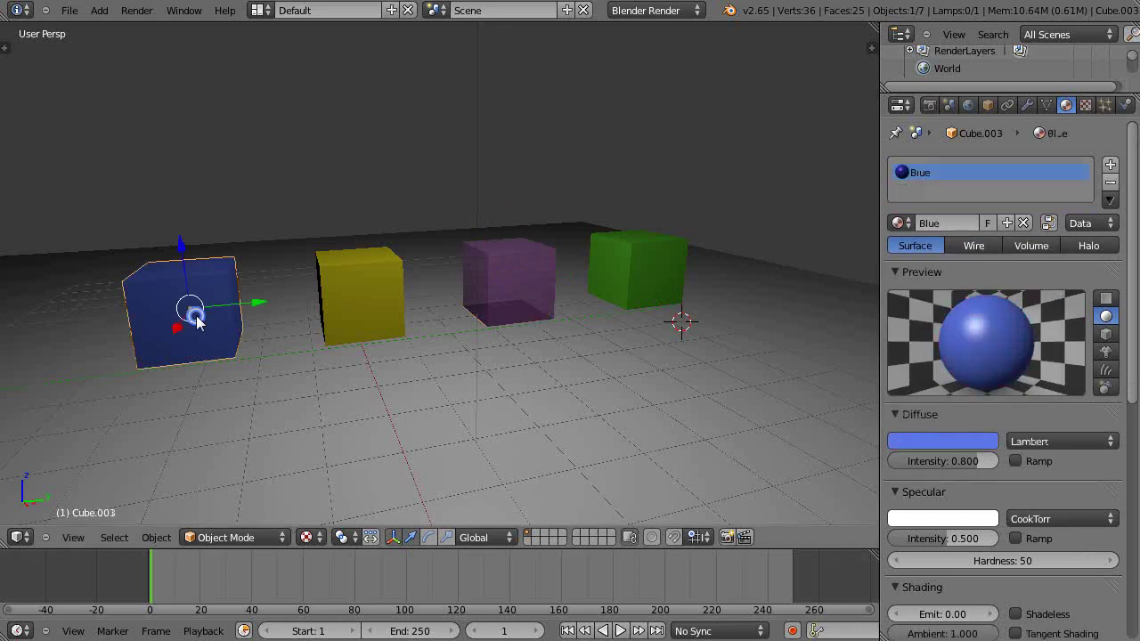
left_click(895, 221)
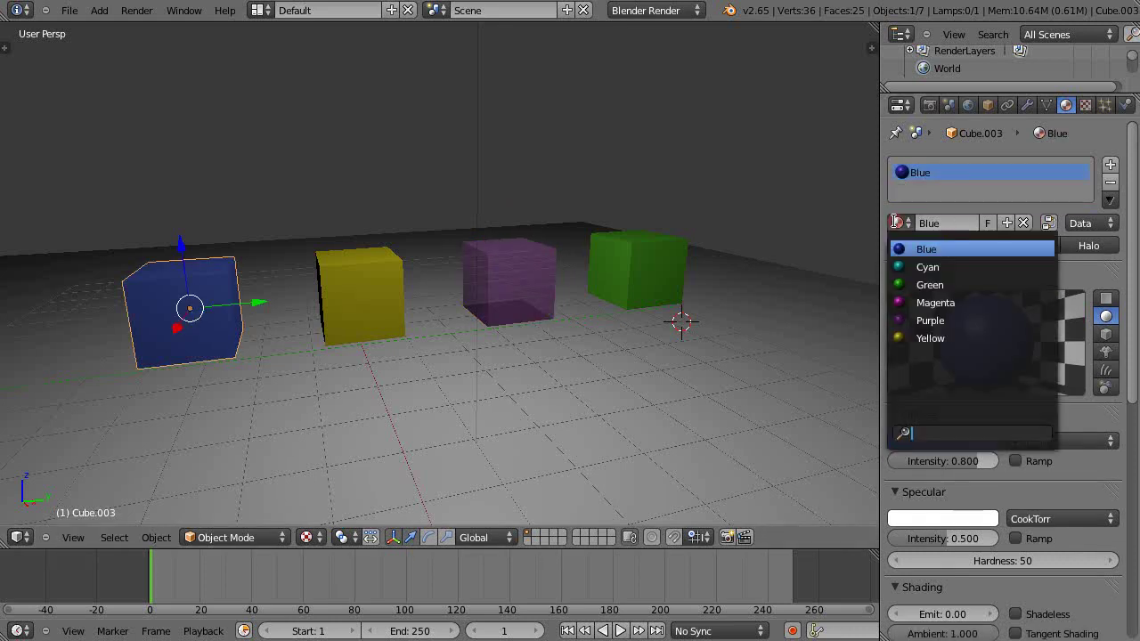
left_click(917, 265)
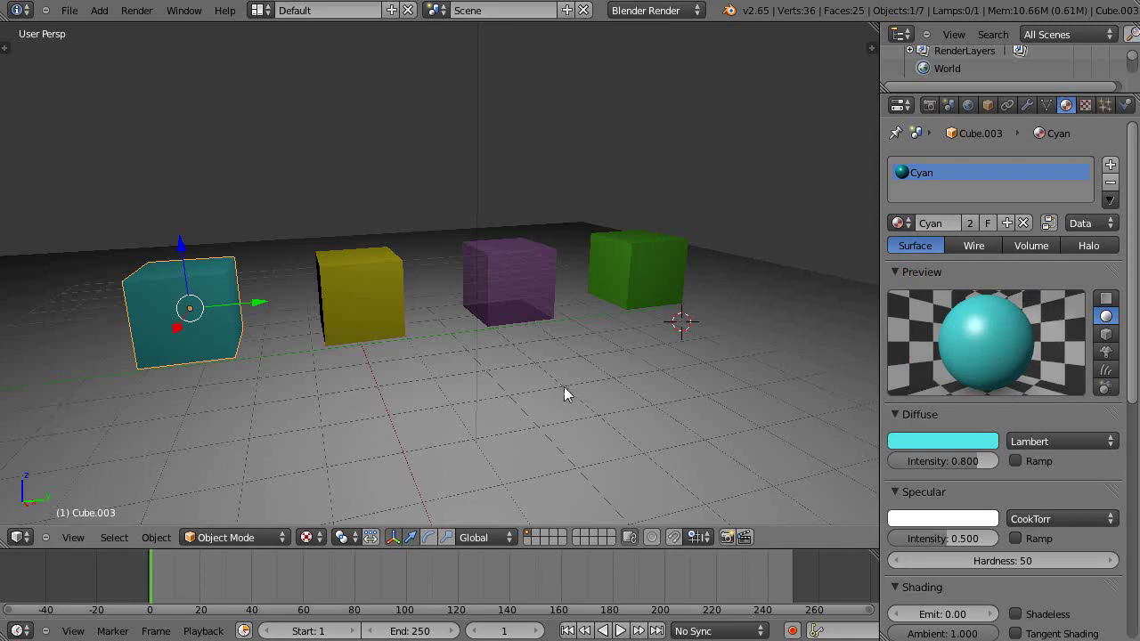
middle_click_drag(517, 394, 534, 373)
scroll(521, 395, "up", 3)
scroll(521, 395, "down", 3)
scroll(478, 330, "down", 3)
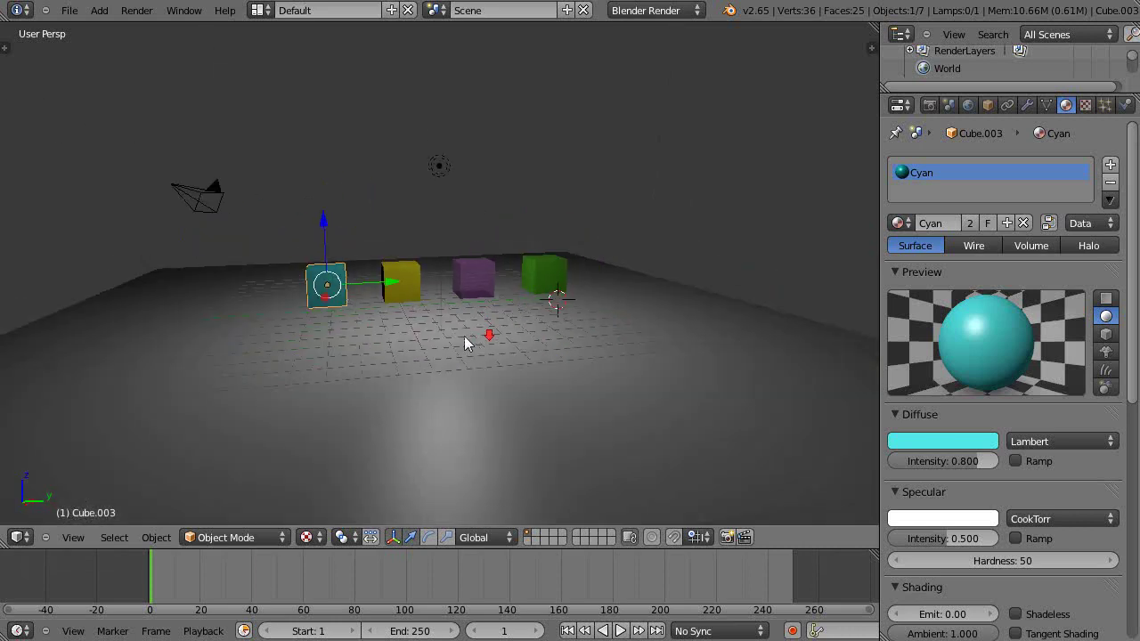
scroll(464, 335, "up", 2)
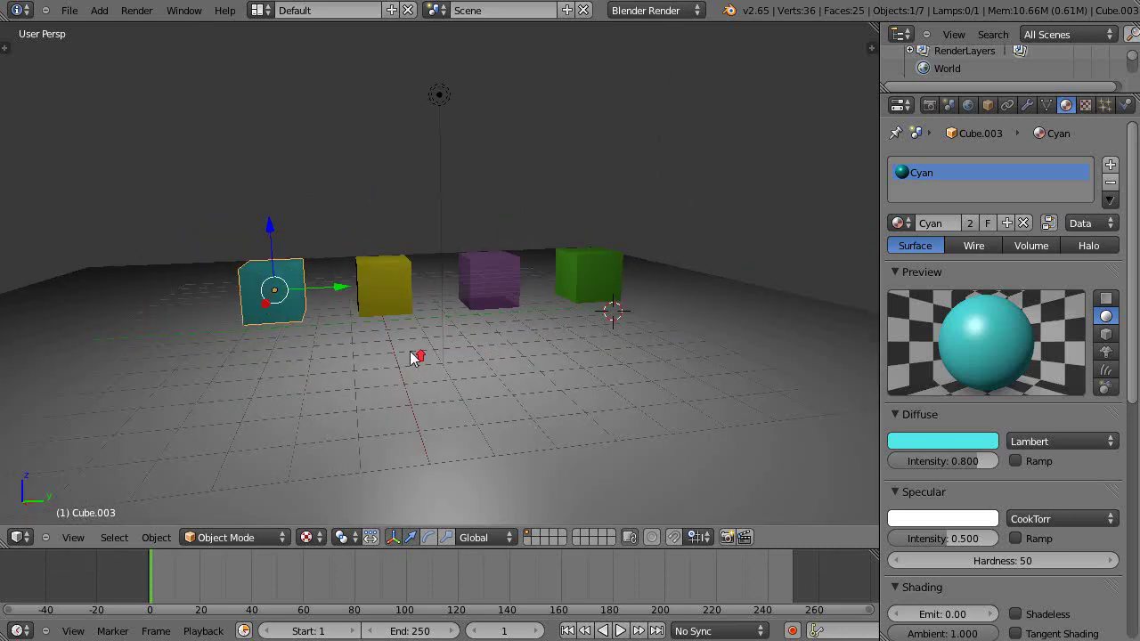
scroll(412, 356, "down", 3)
- Add a Spot lamp above the cubes at the 3D cursor position
left_click(349, 120)
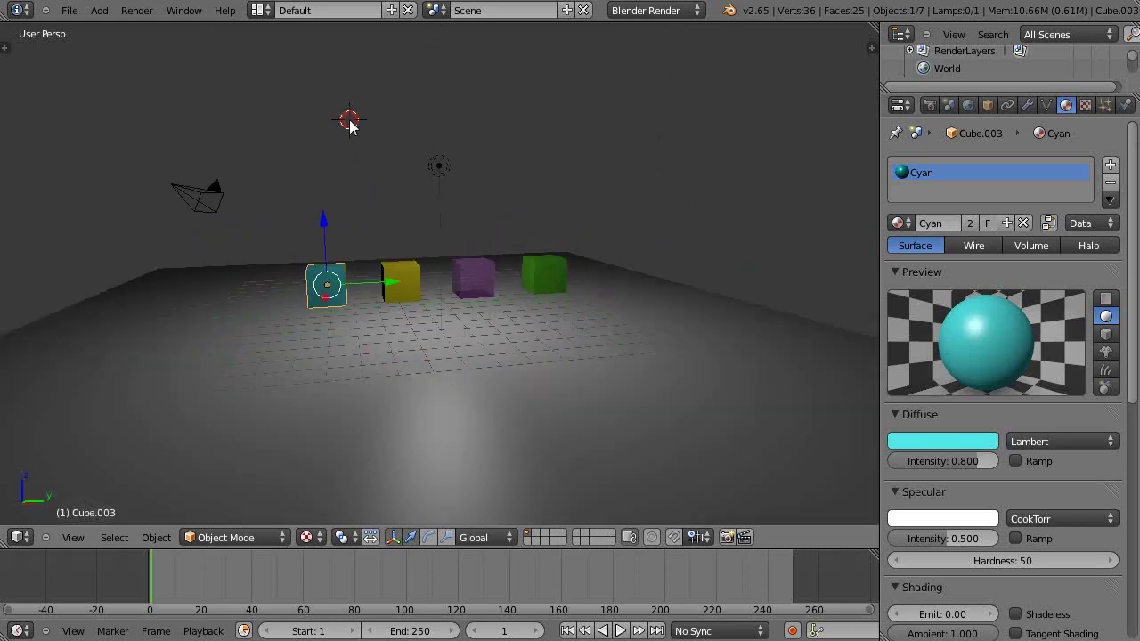
key("shift+a")
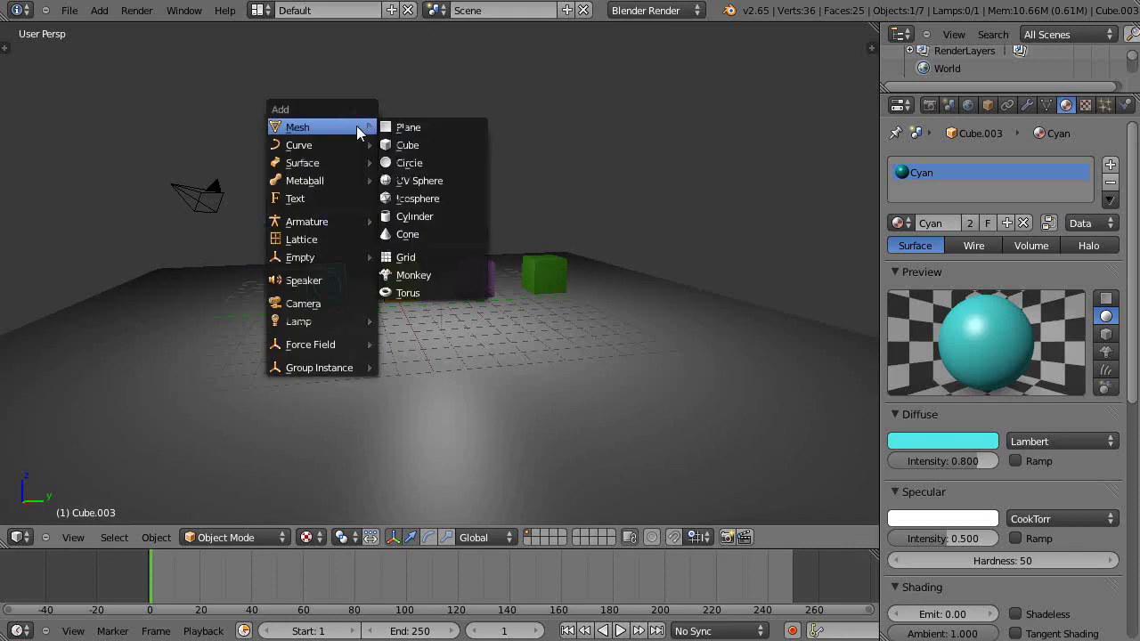
mouse_move(334, 257)
mouse_move(329, 322)
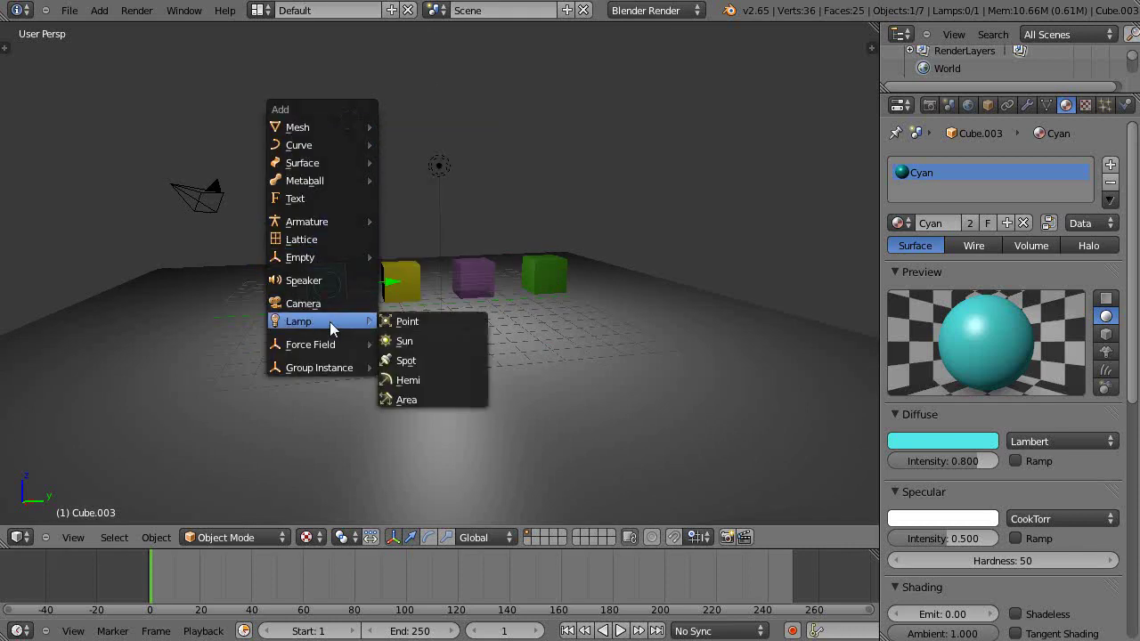
left_click(415, 361)
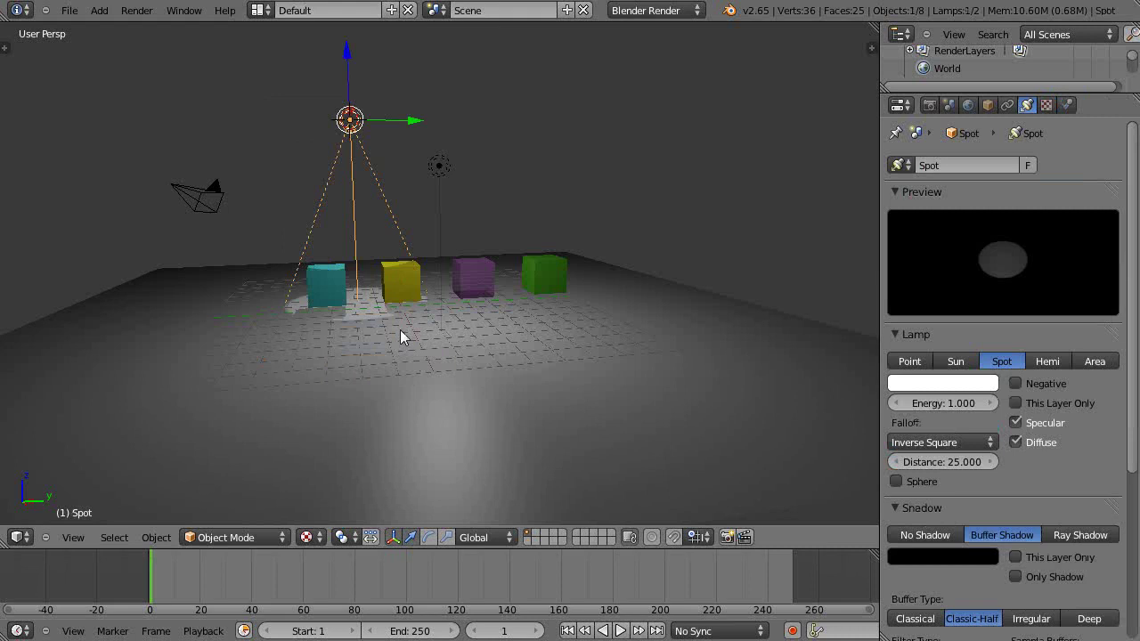
scroll(353, 304, "up", 3)
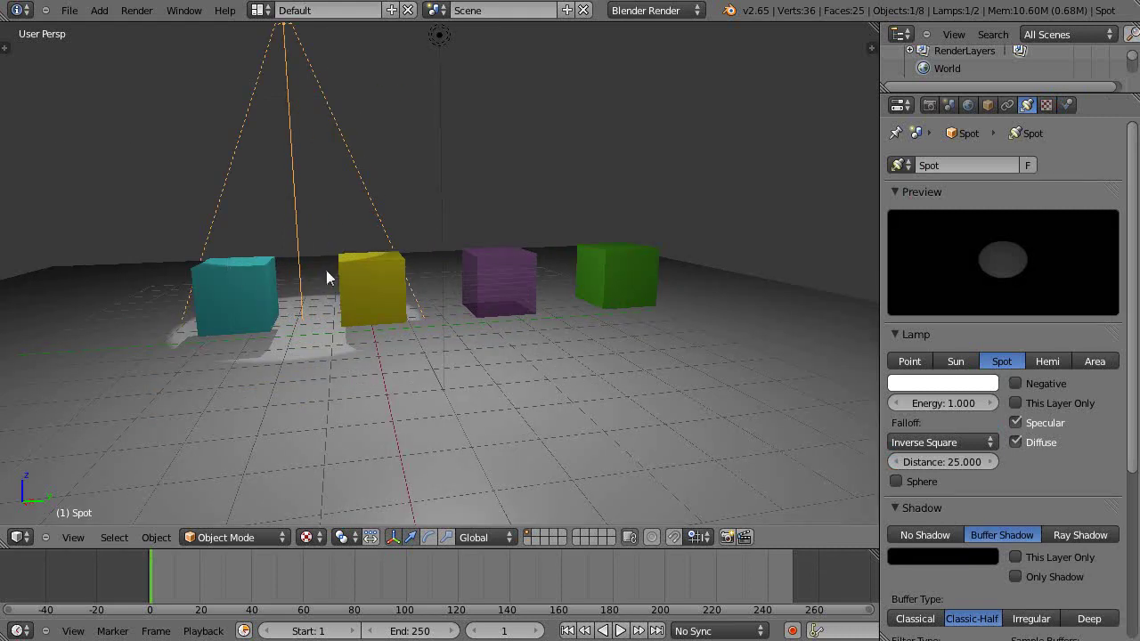
scroll(360, 353, "up", 2)
scroll(360, 352, "down", 4)
middle_click_drag(376, 374, 409, 368)
scroll(467, 328, "down", 3)
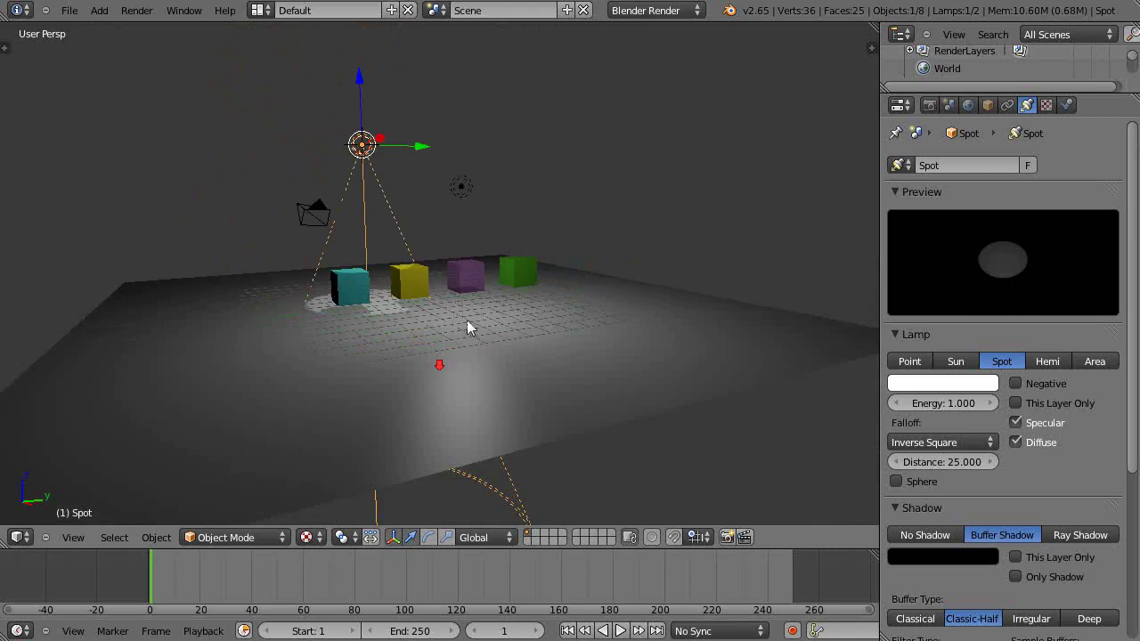
- Lower the point lamp vertically toward the floor in front of the cubes
right_click(460, 187)
key("g")
key("z")
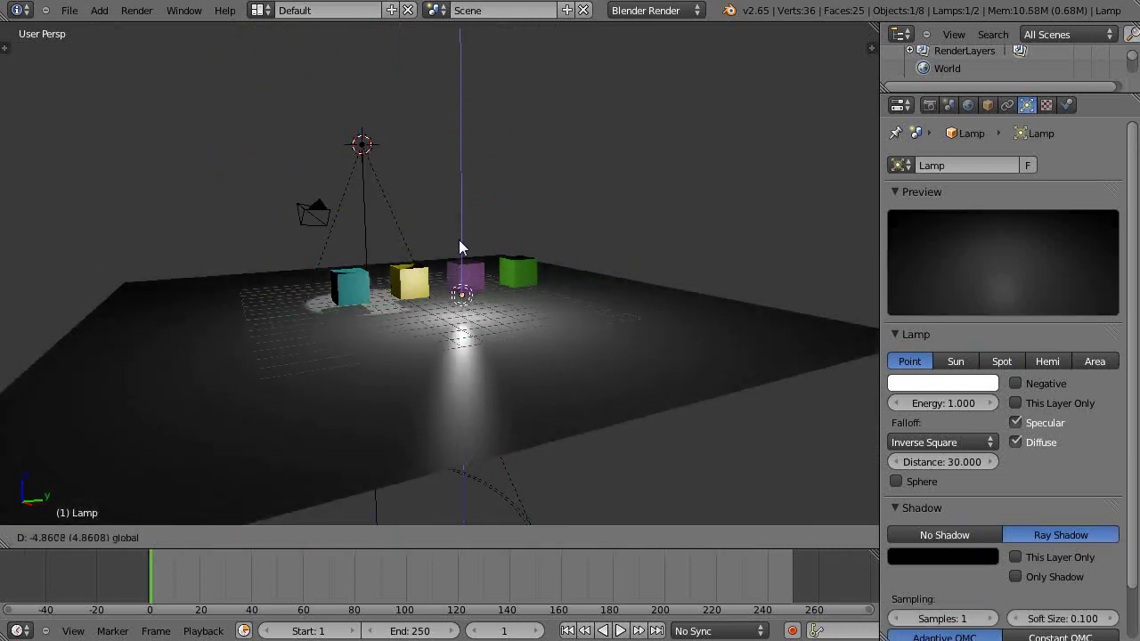
left_click(466, 347)
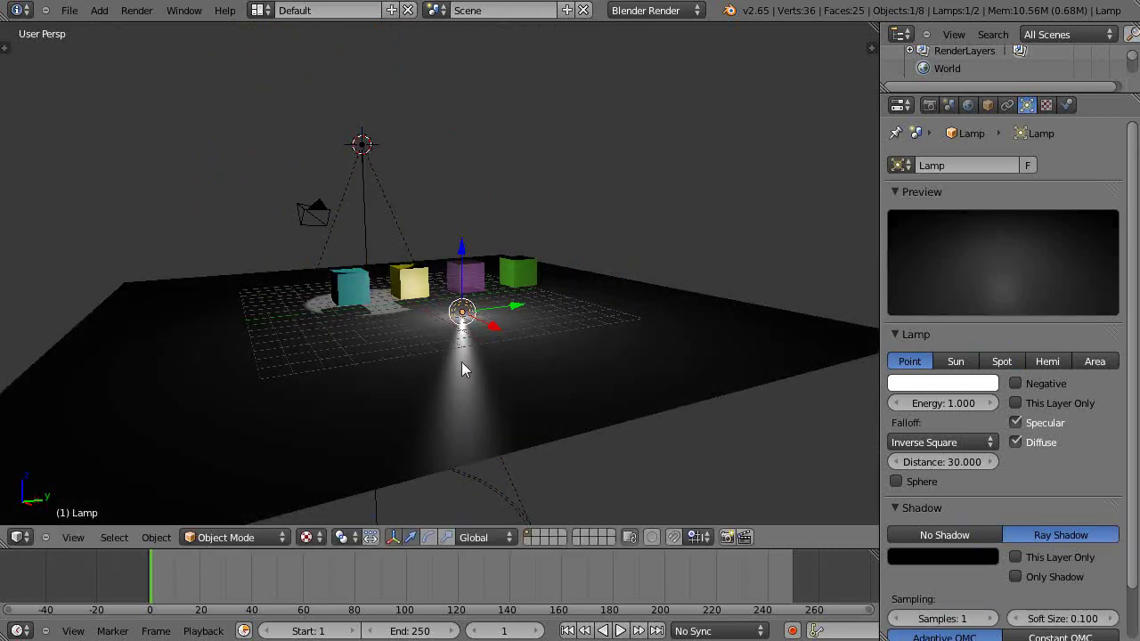
- Give the ground plane a new material with specular intensity 0 and magenta-pink diffuse colour
right_click(462, 361)
left_click(980, 223)
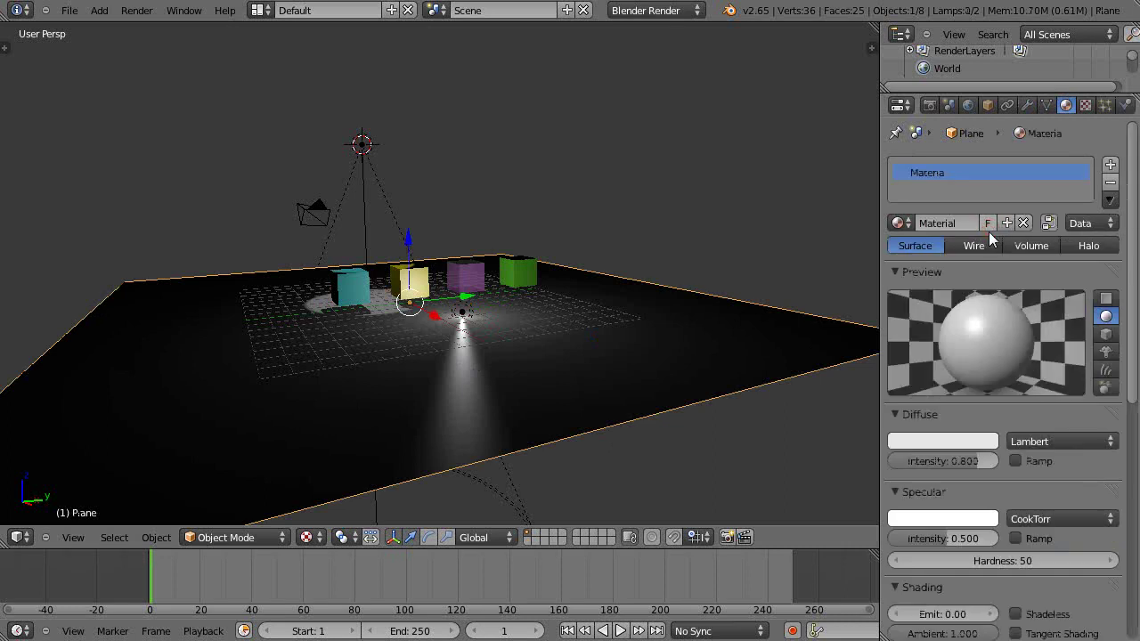
left_click_drag(972, 539, 786, 558)
left_click(935, 440)
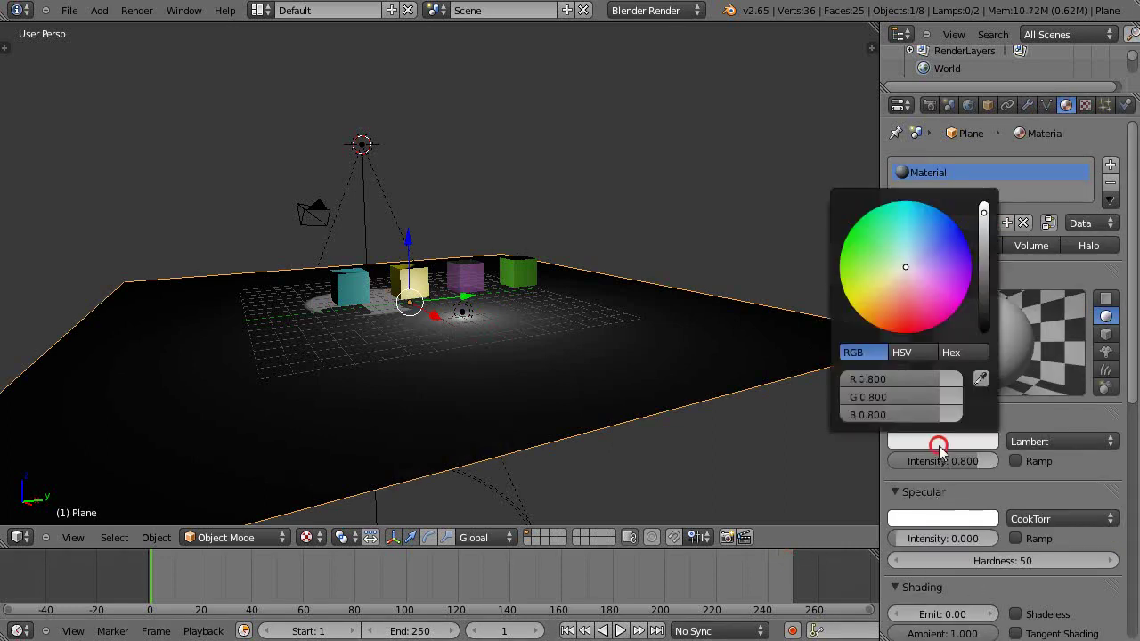
left_click(939, 314)
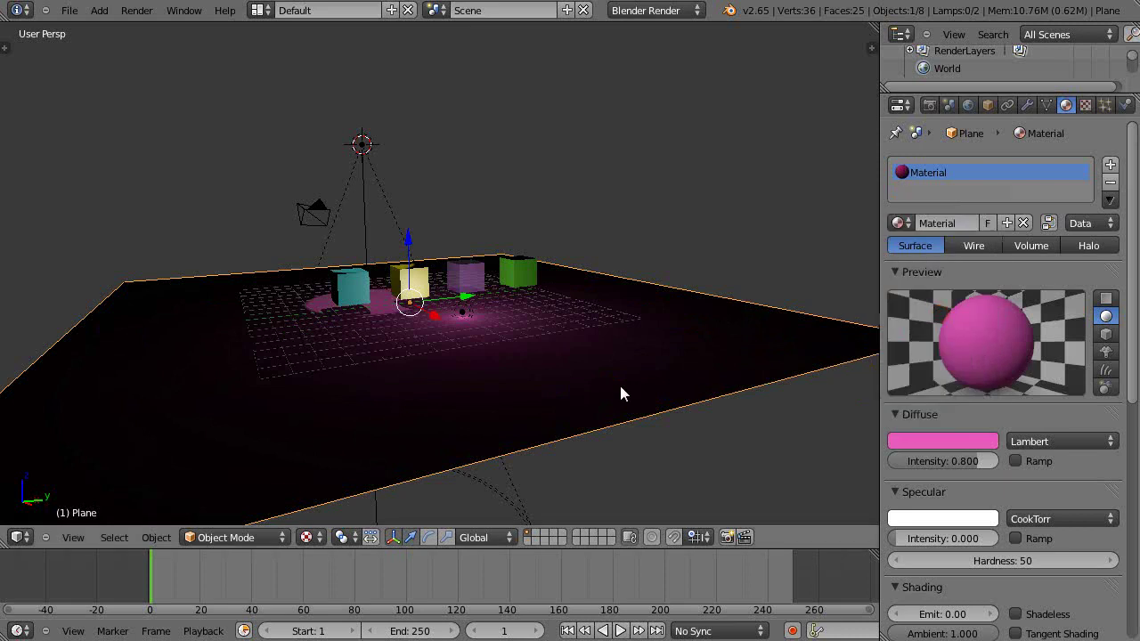
scroll(607, 384, "up", 2)
scroll(517, 408, "down", 2)
scroll(518, 407, "up", 3)
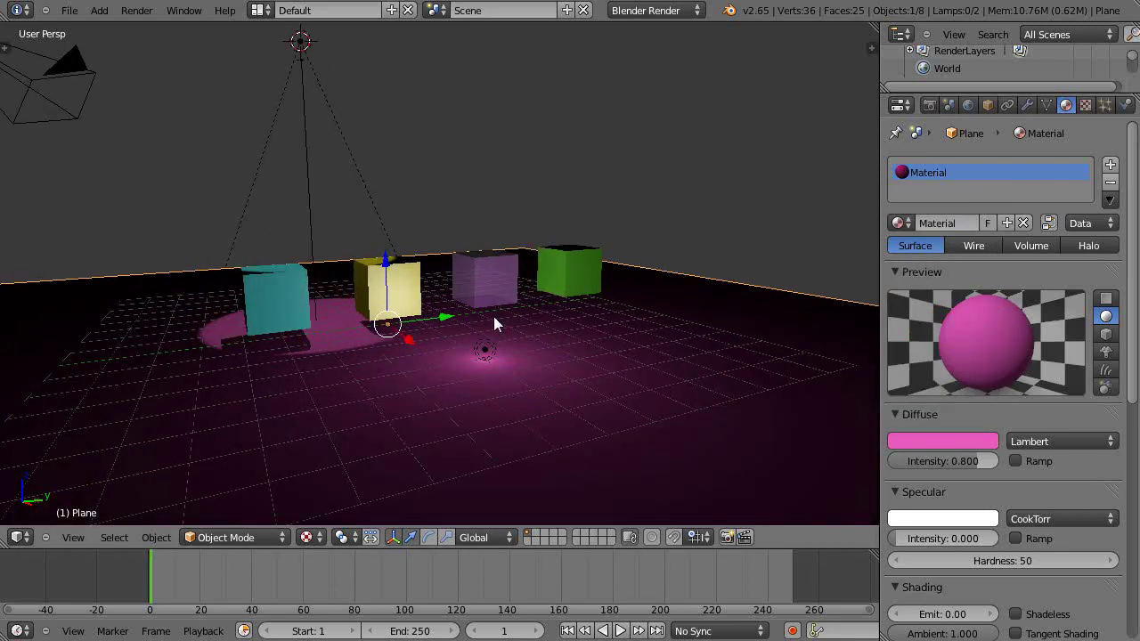
- Move the point lamp vertically to a new height above the ground plane
right_click(484, 351)
key("g")
key("z")
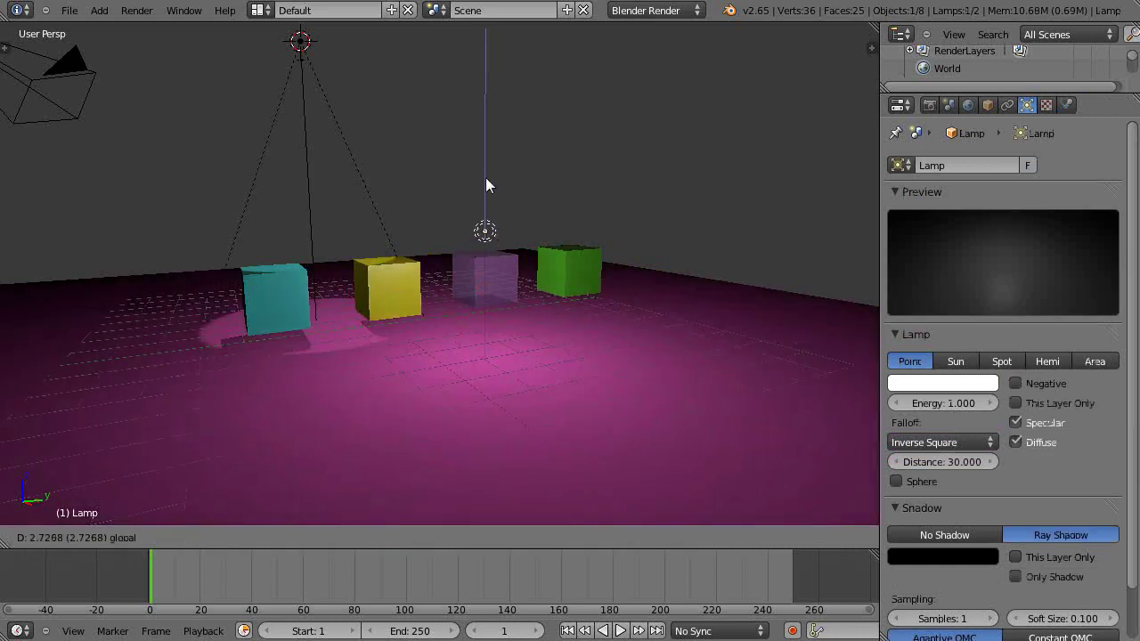
left_click(496, 276)
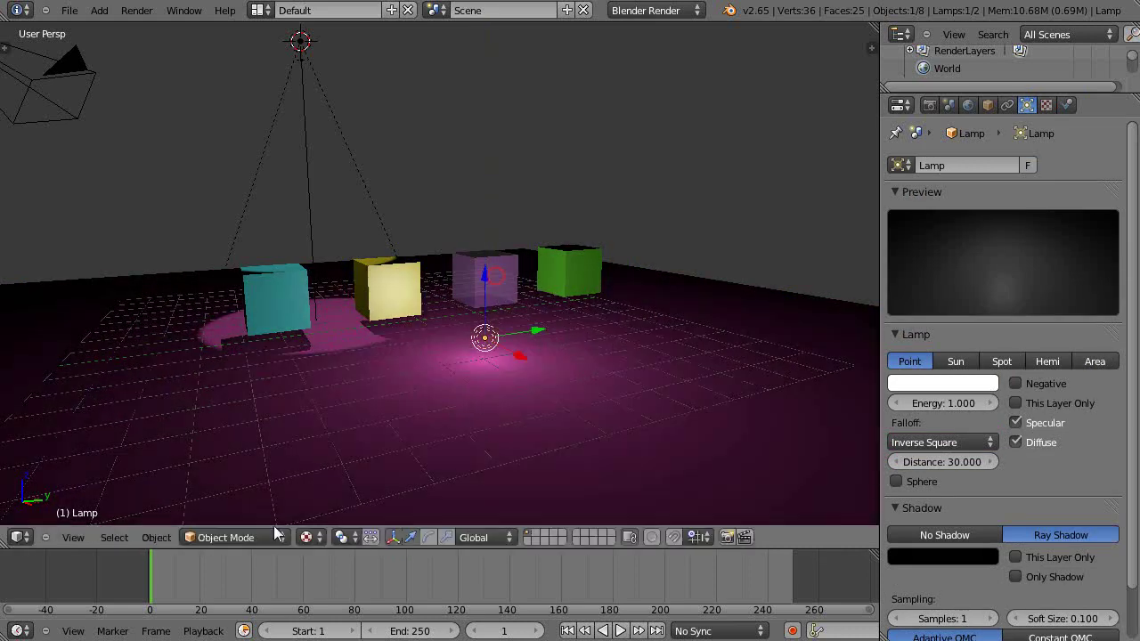
scroll(433, 436, "down", 1)
scroll(433, 436, "down", 2)
scroll(428, 423, "up", 4)
scroll(427, 423, "down", 3)
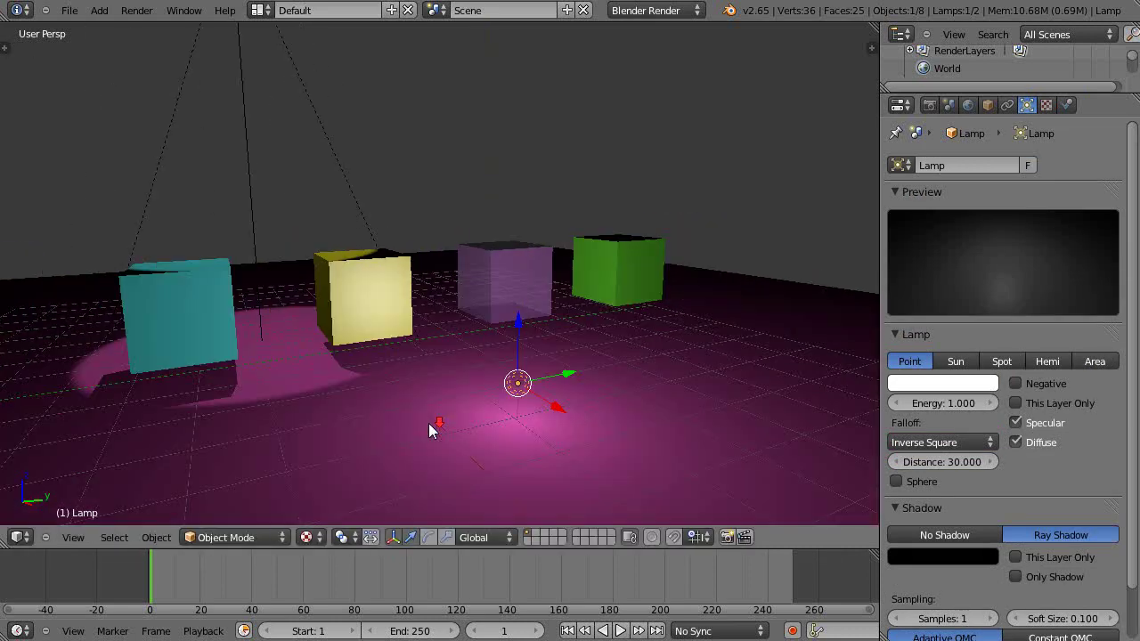
scroll(419, 437, "up", 1)
middle_click_drag(417, 439, 413, 441)
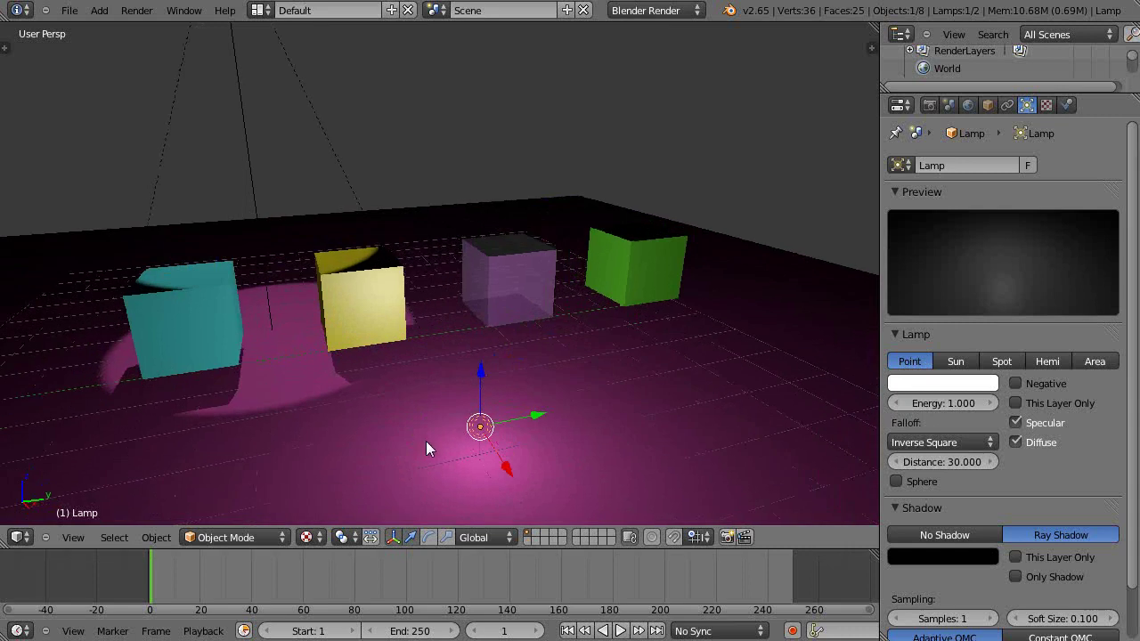